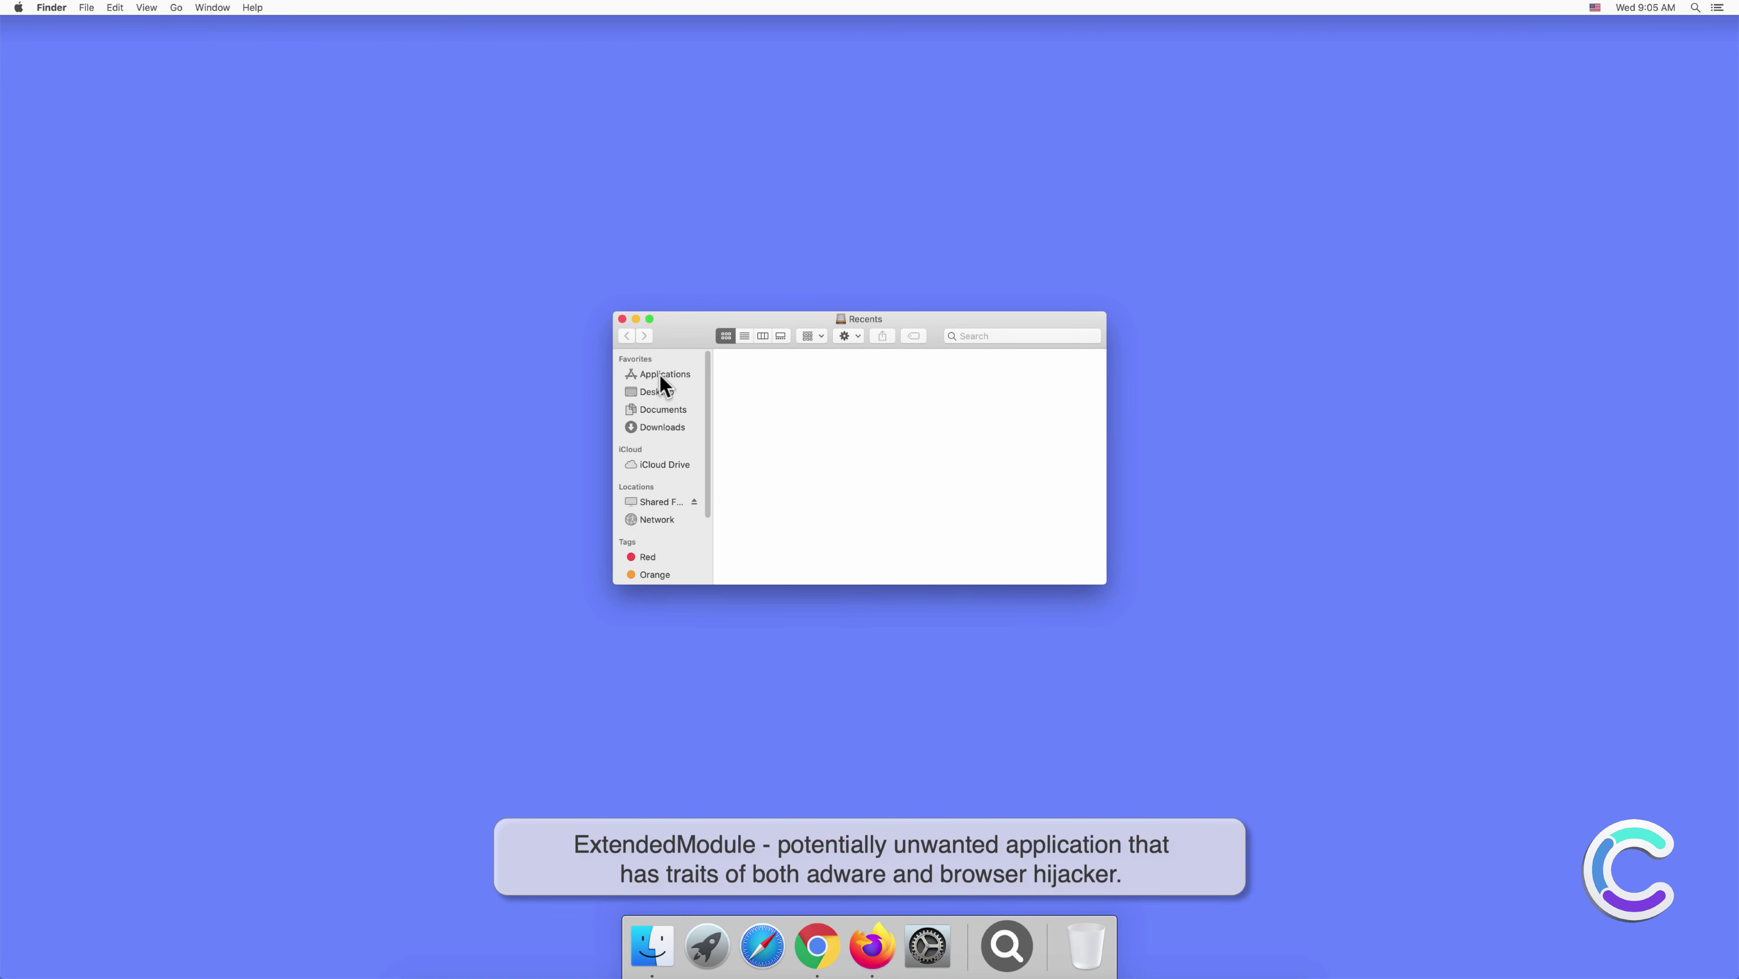
View ExtendedModule in the Applications folder, then close the Finder window.
click(662, 376)
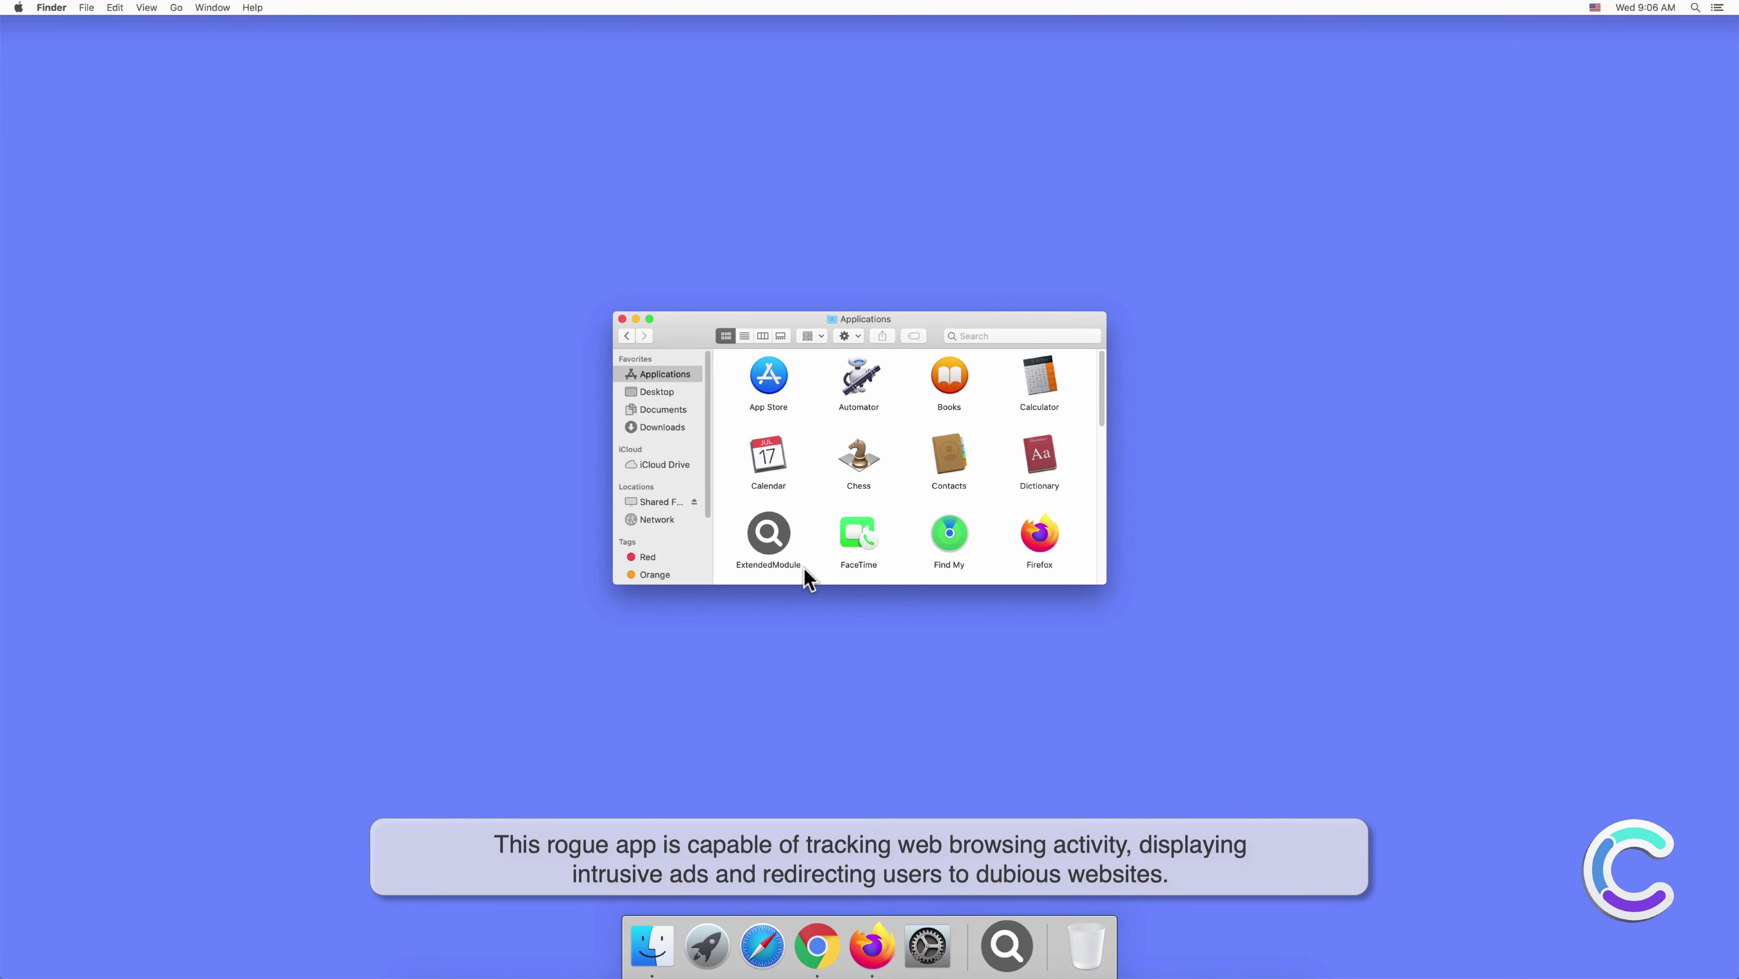
click(622, 319)
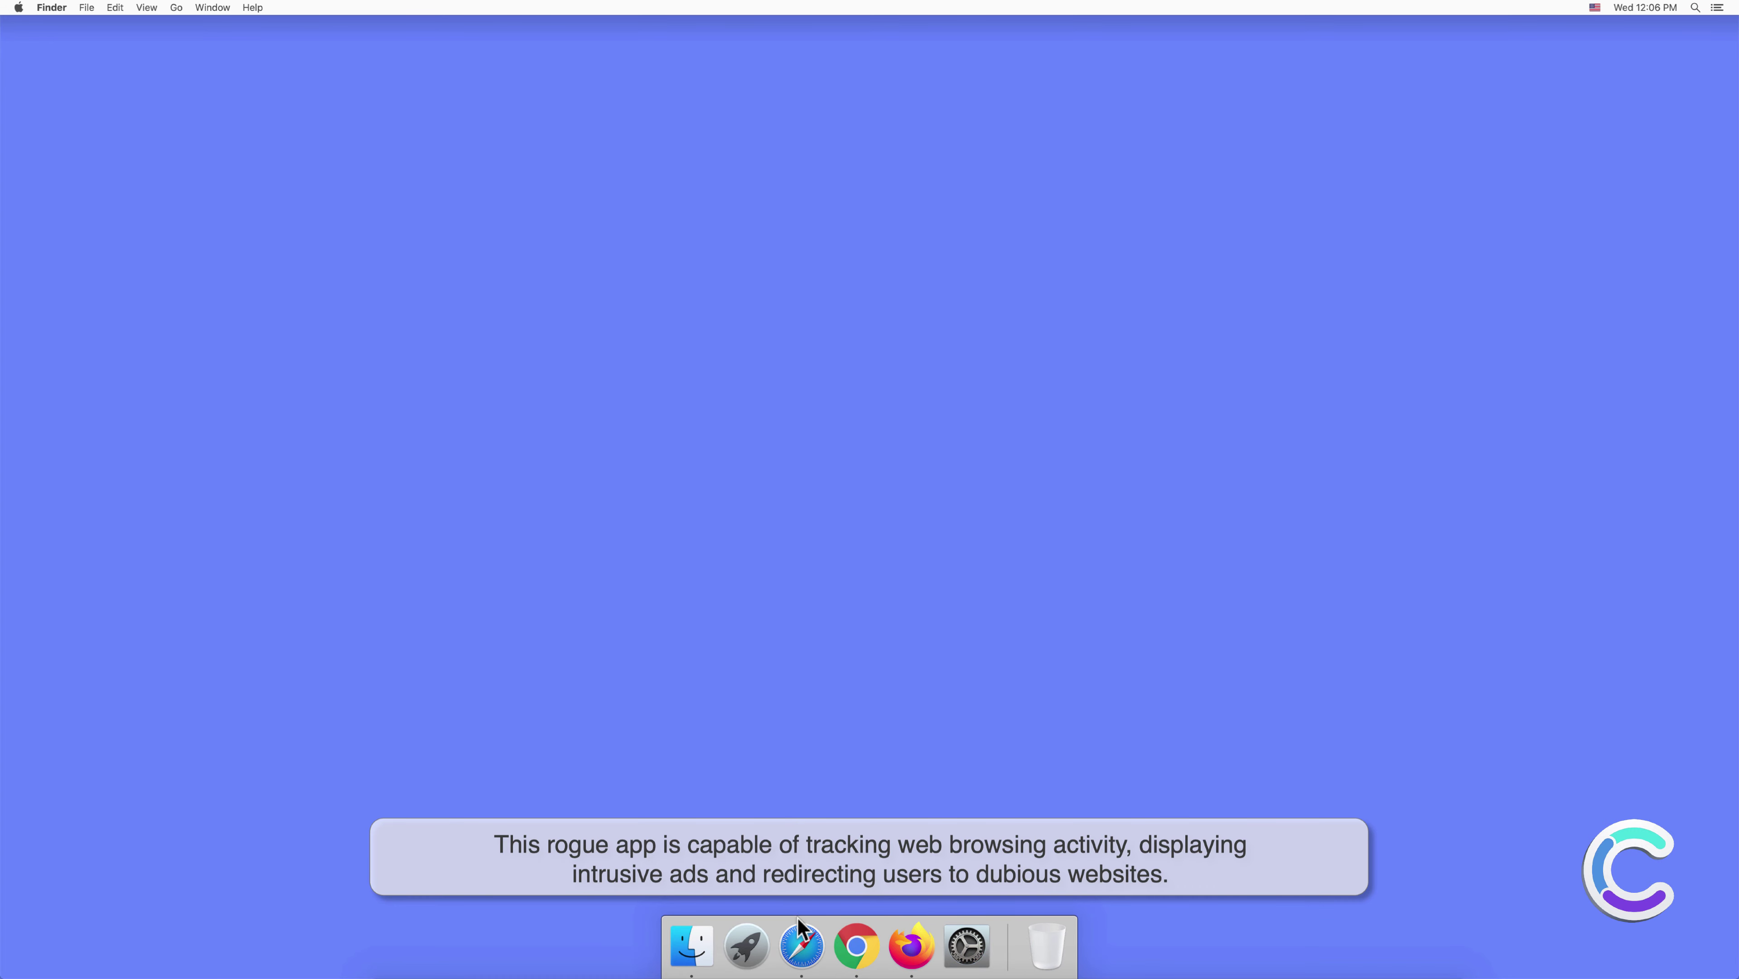
Launch Safari and inspect the ExtendedModule 1.0 extension in its Extensions preferences.
click(801, 946)
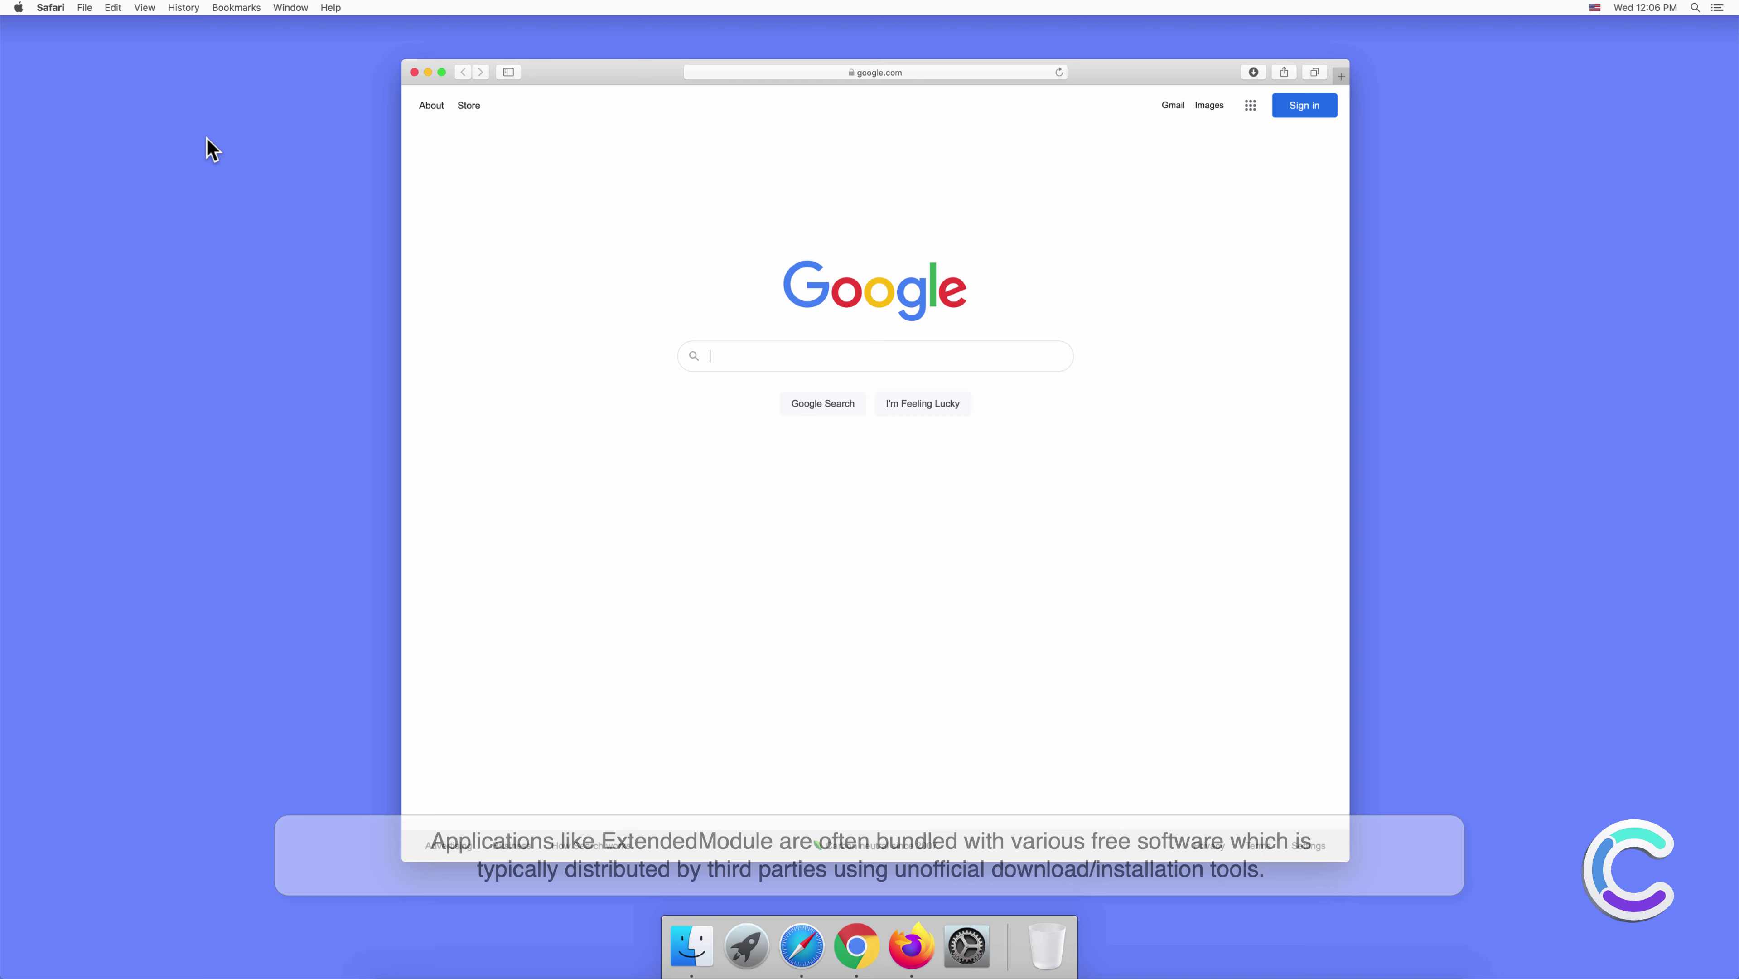
click(50, 7)
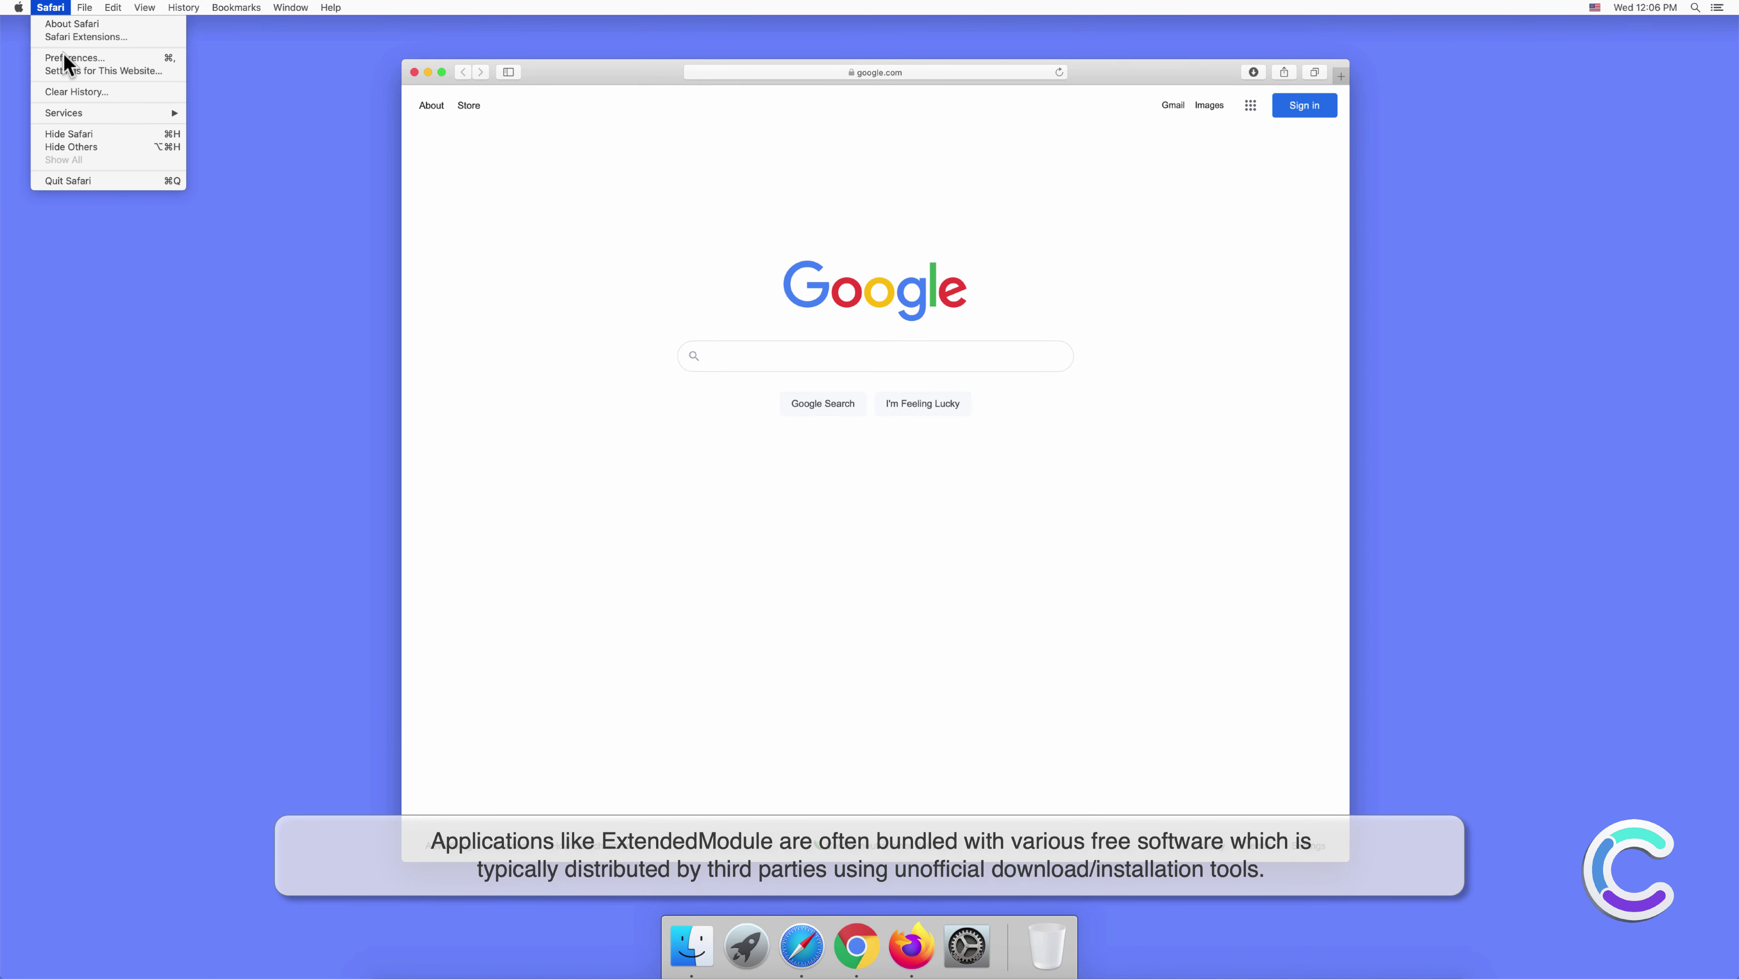
click(65, 58)
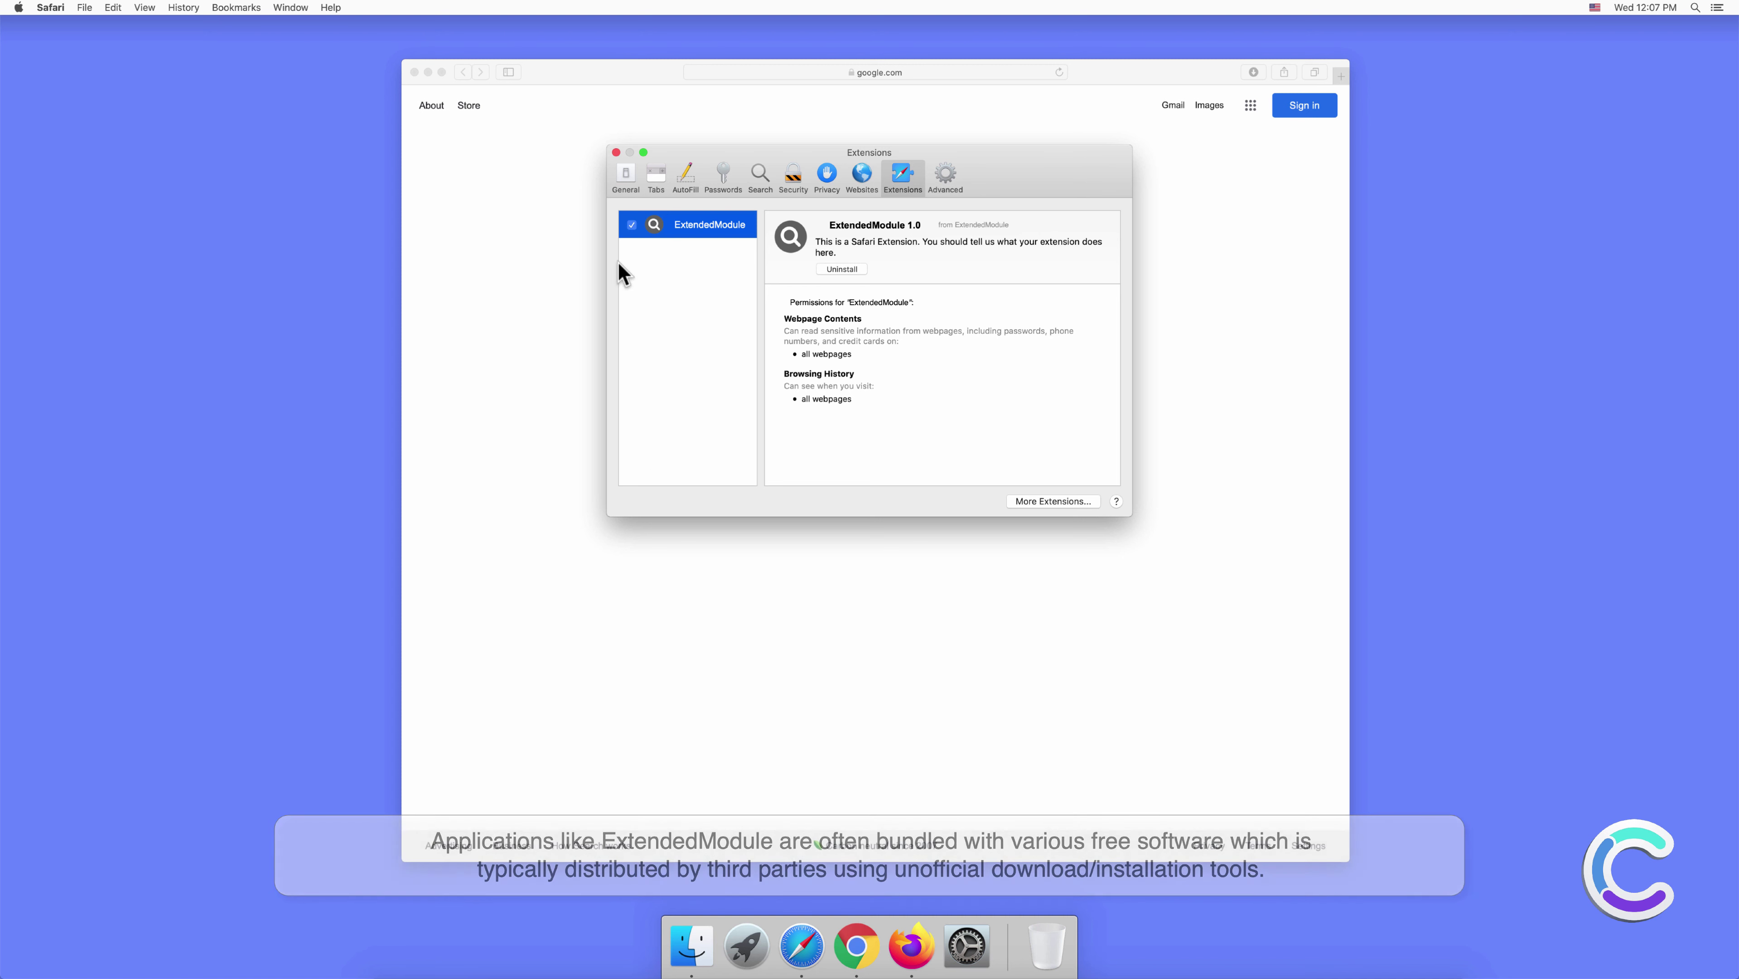
Search for 'search engine test' from the Safari address bar.
click(616, 152)
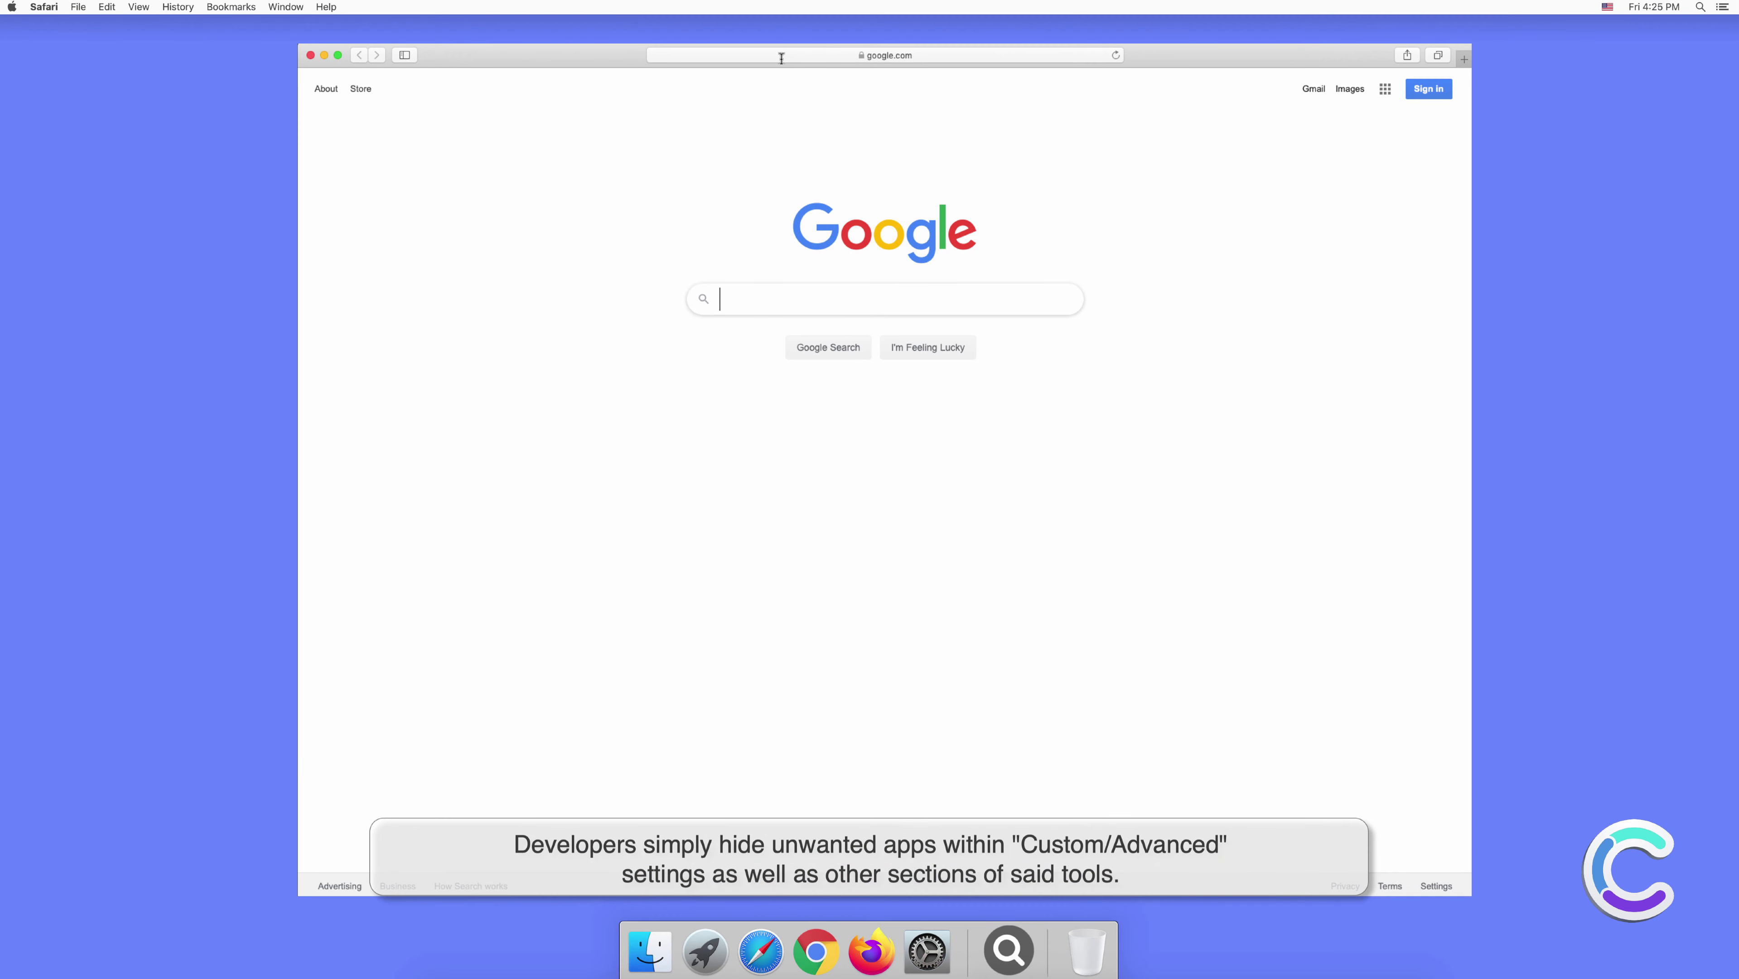
click(781, 55)
text(search e)
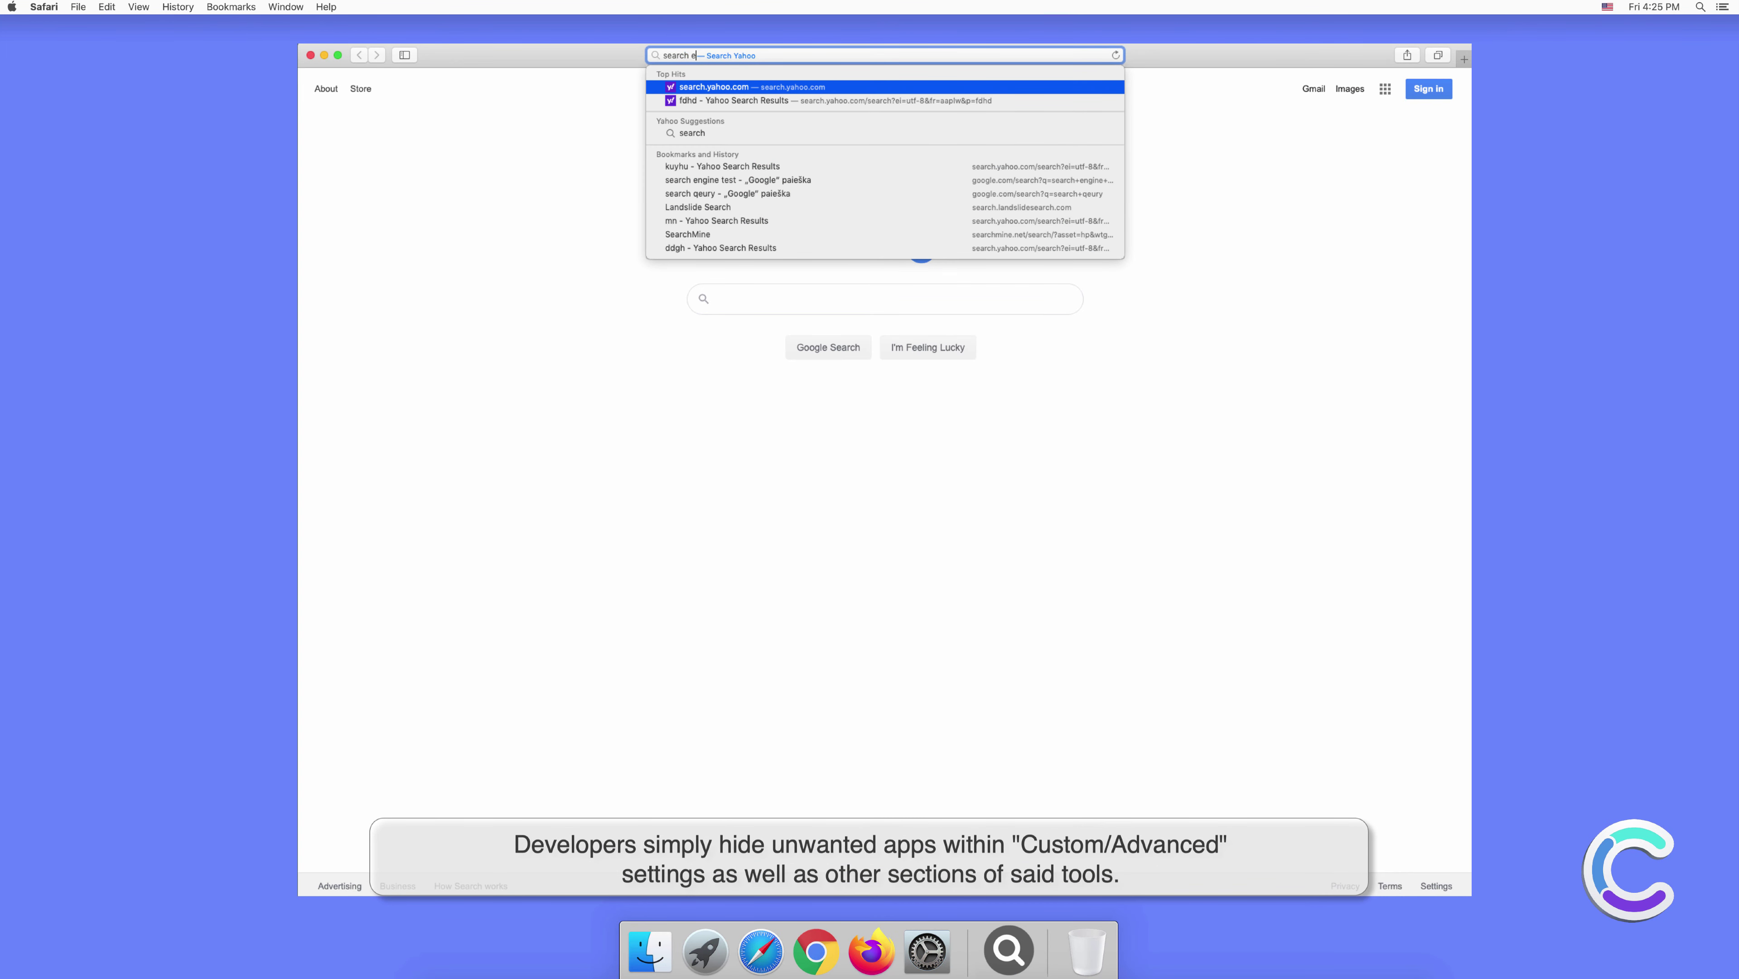
text(ngine test)
key(Return)
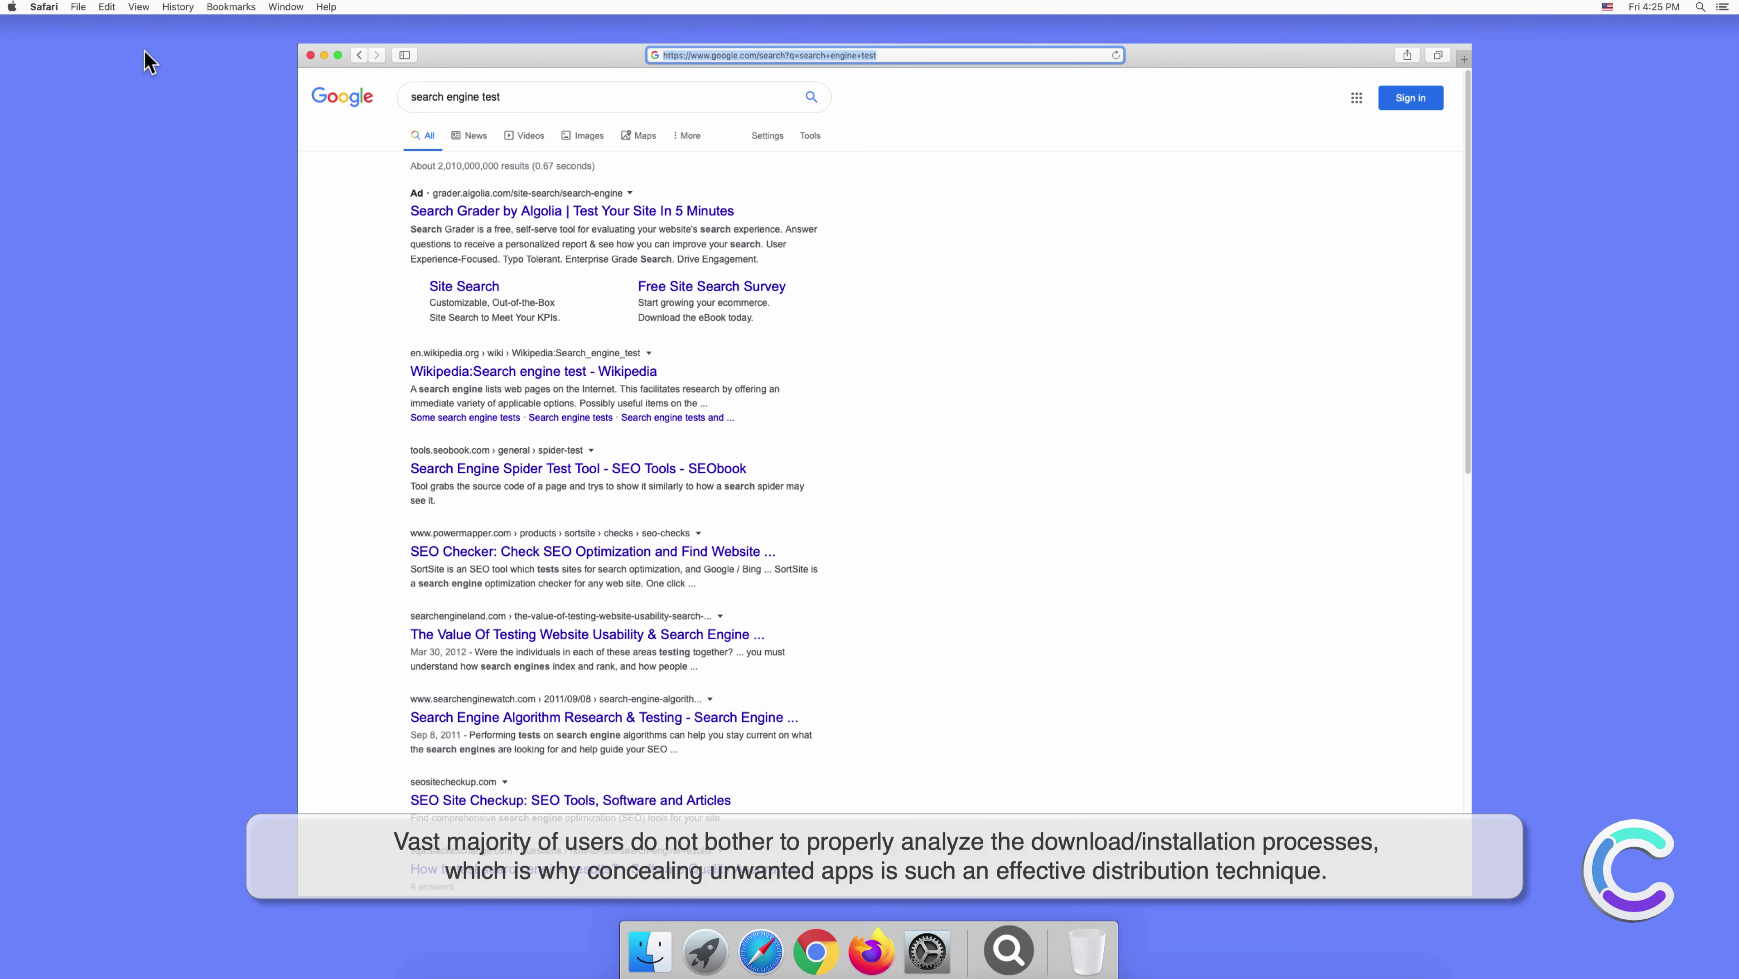
Keep Yahoo as Safari's default search engine in Search preferences.
click(45, 8)
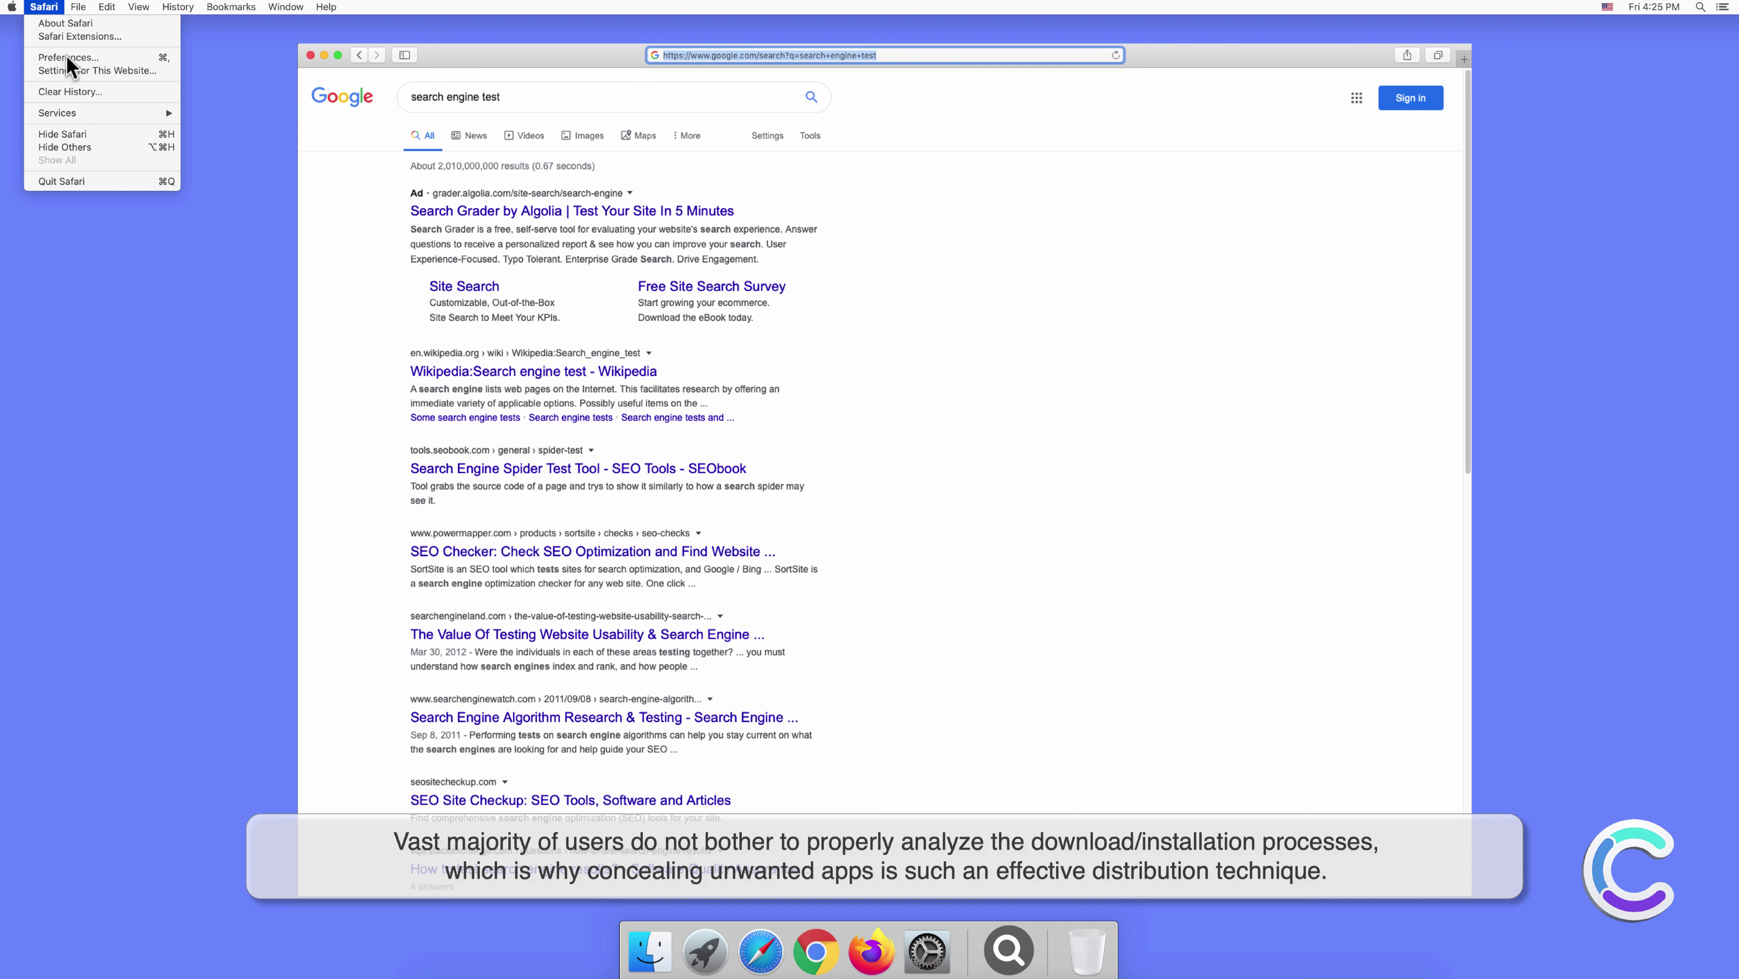
click(90, 71)
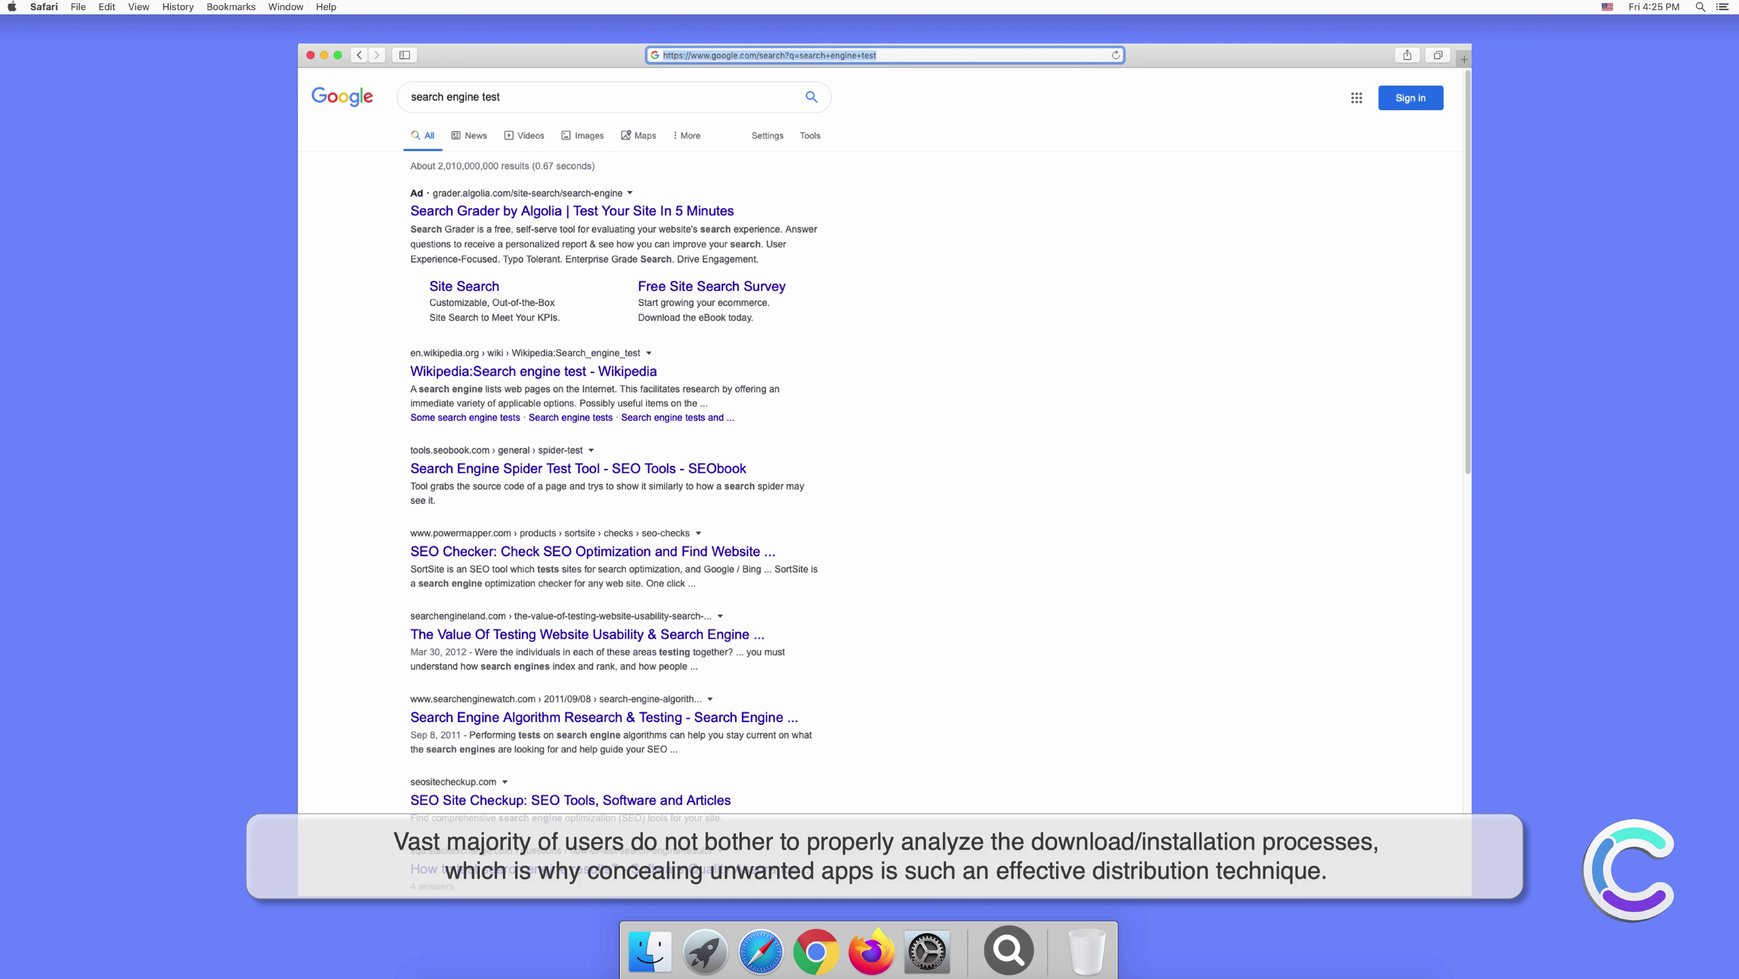
click(1064, 347)
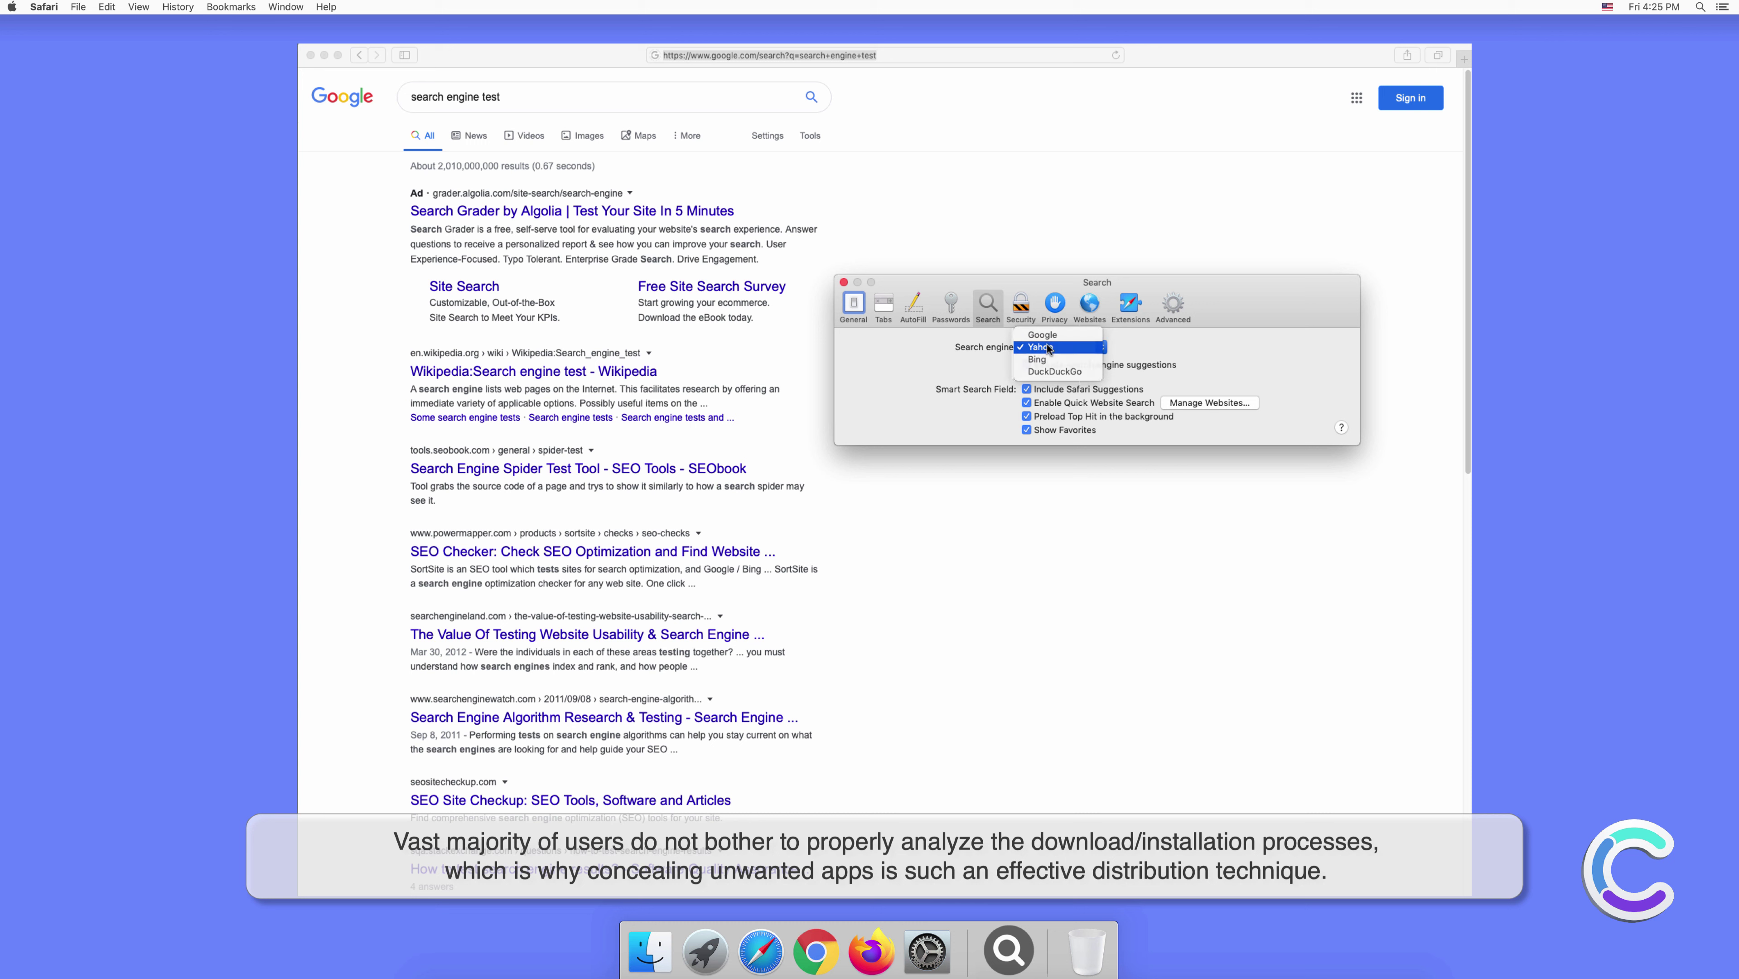
click(1048, 347)
click(845, 283)
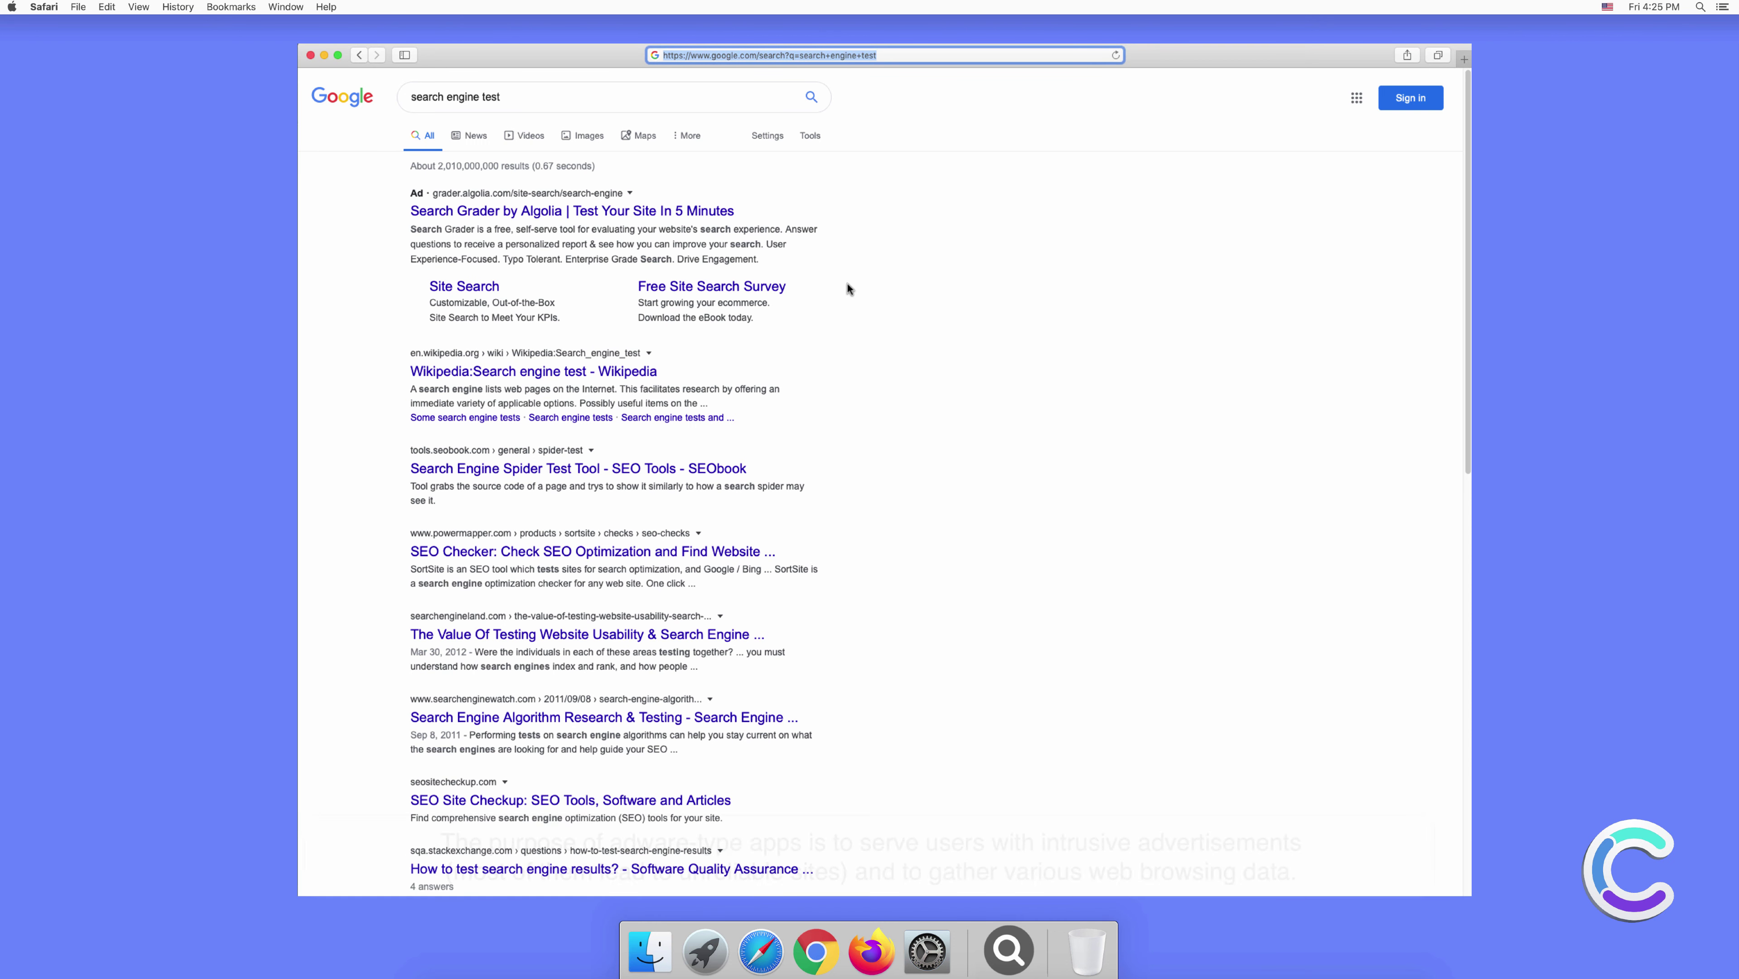
In a new Safari tab, search for 'testing search engine'.
click(1463, 55)
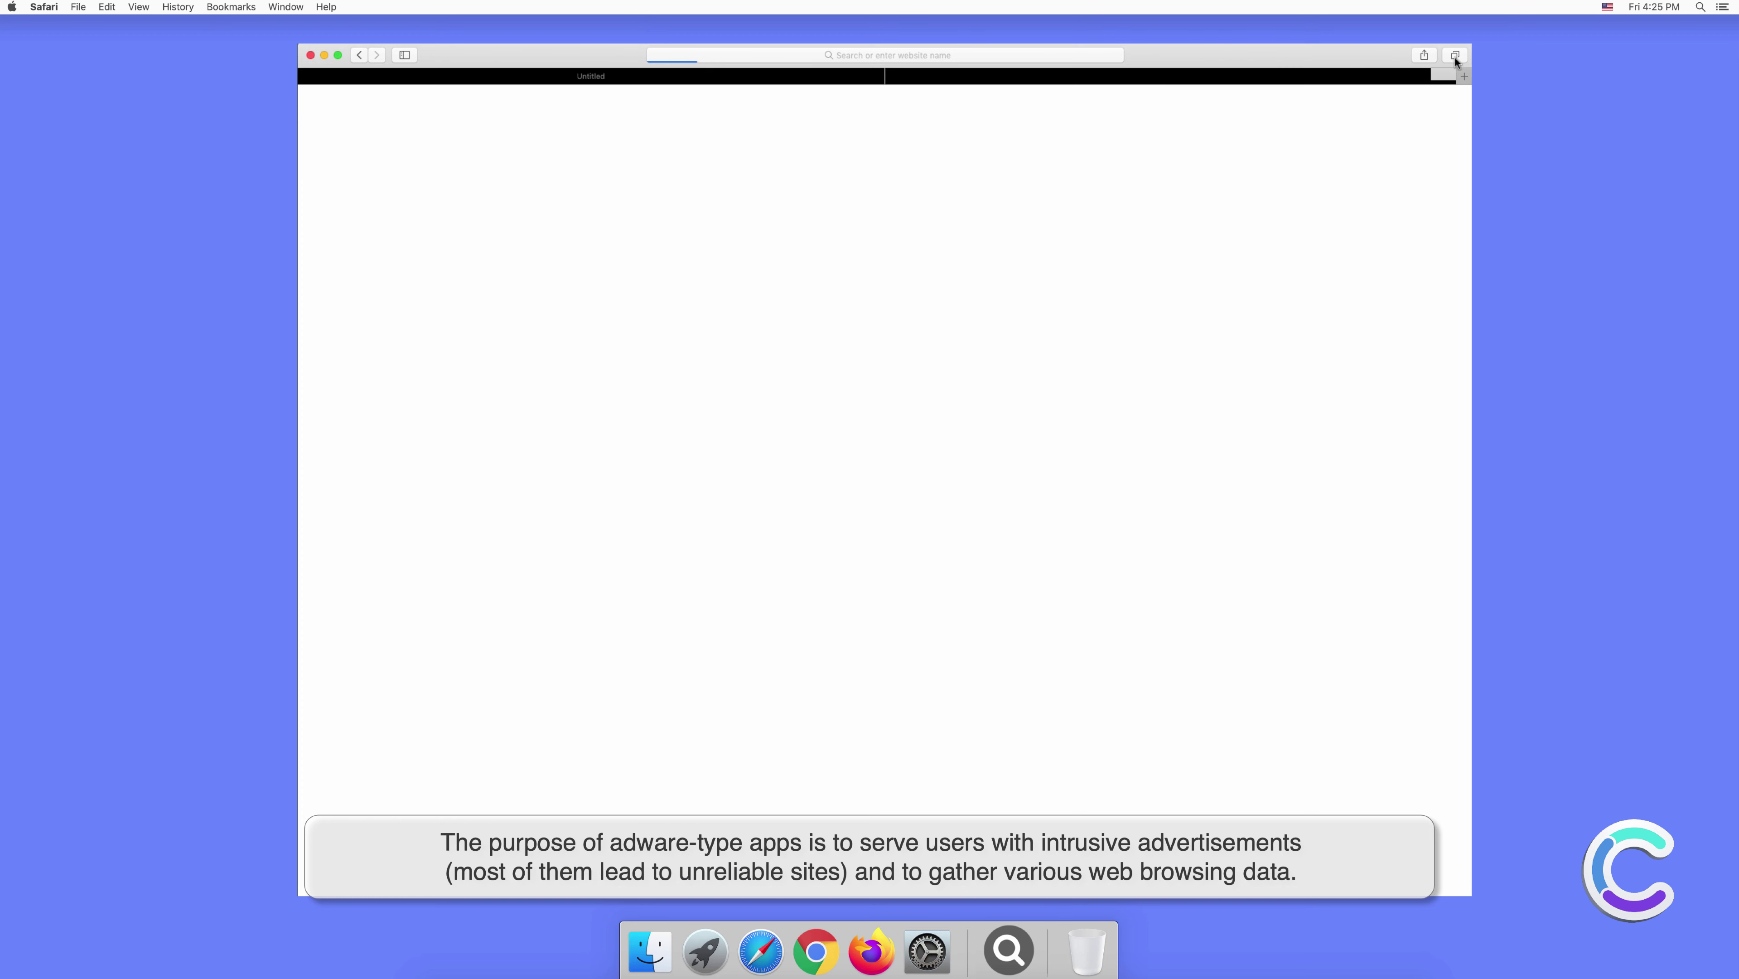
click(975, 53)
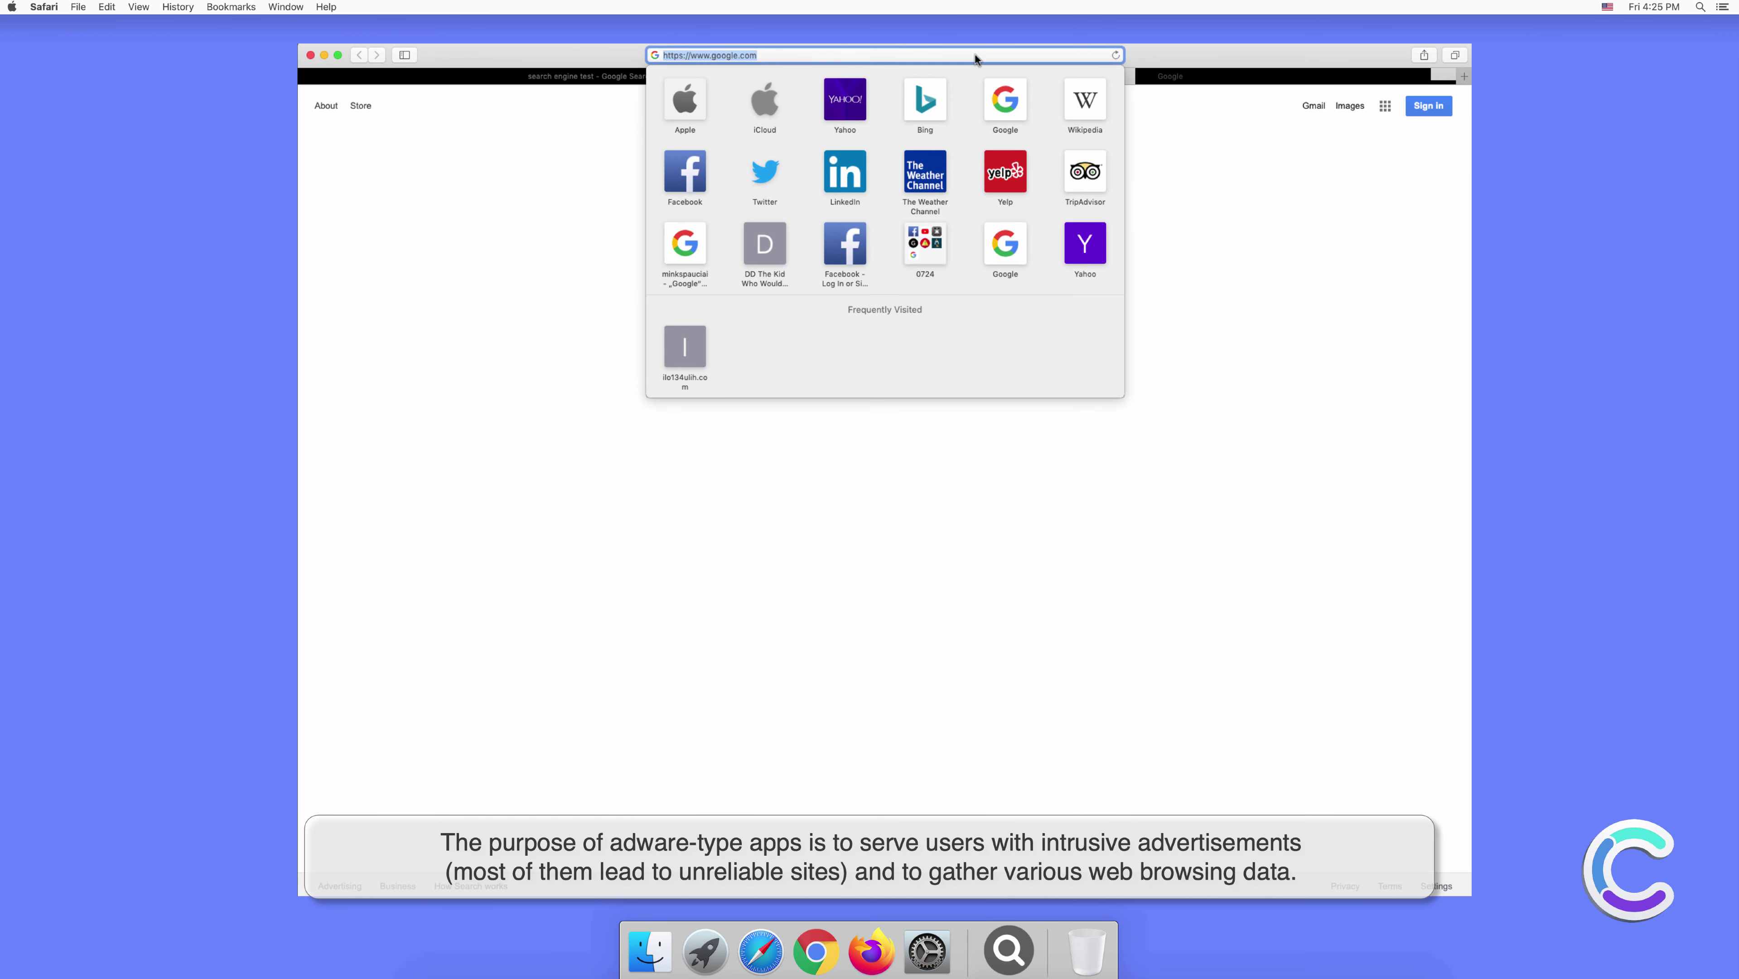
text(testing)
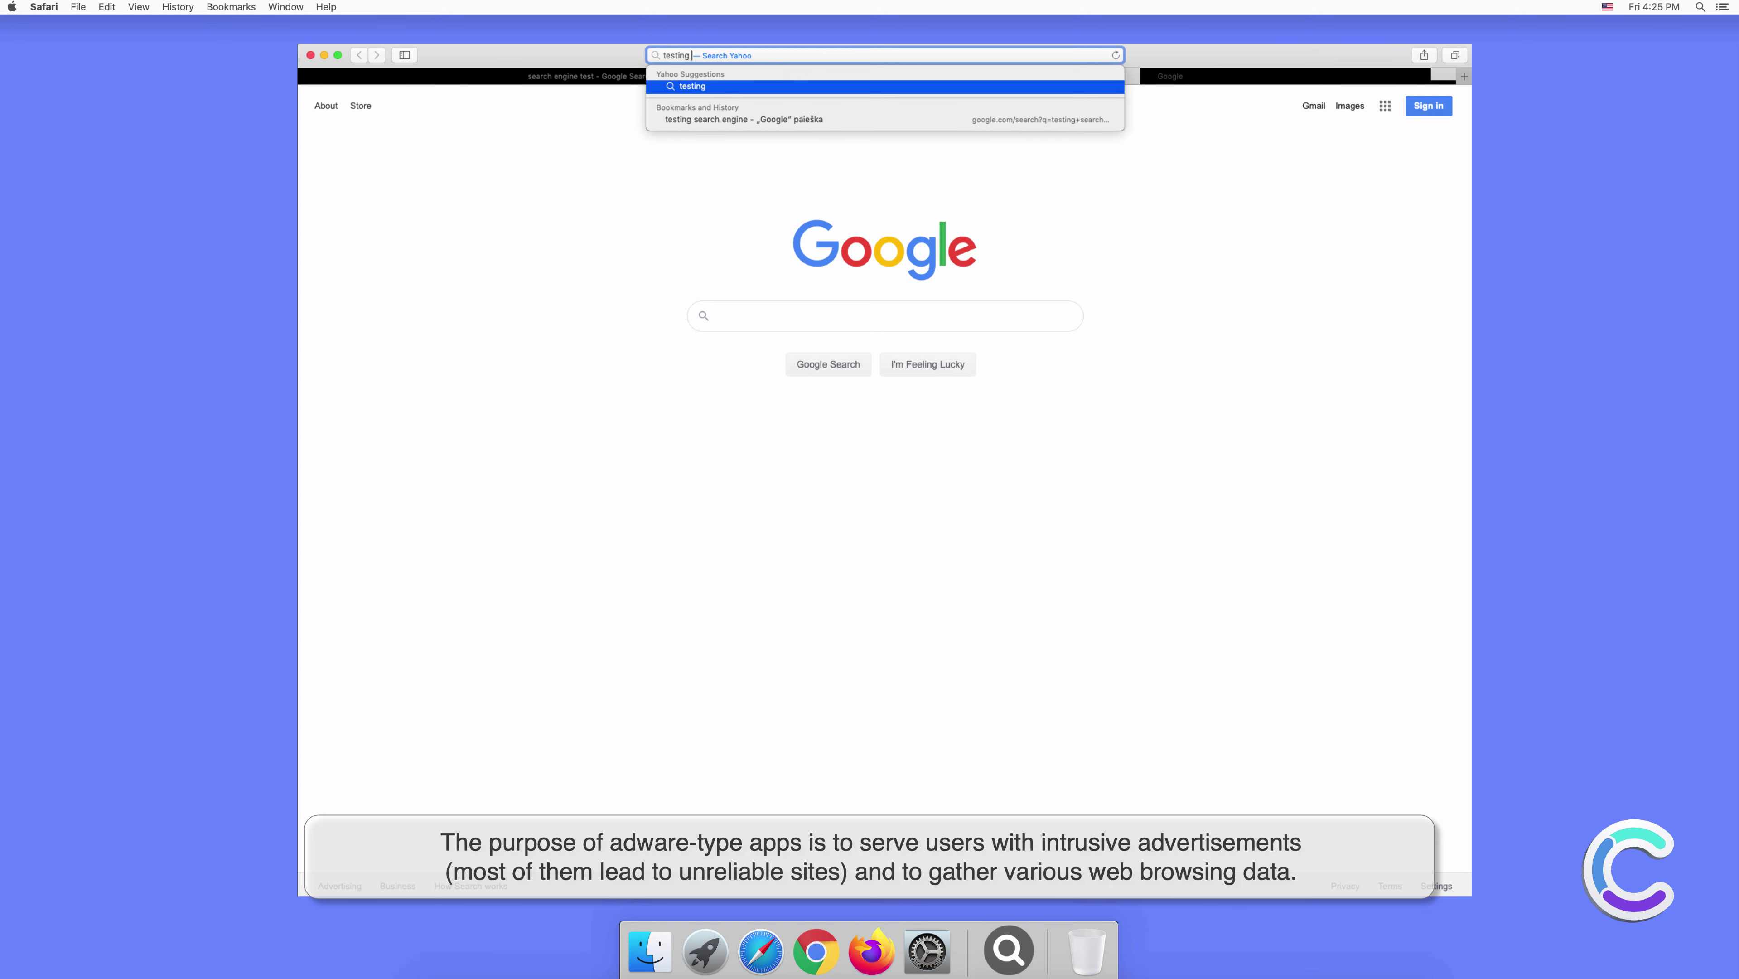
text( search)
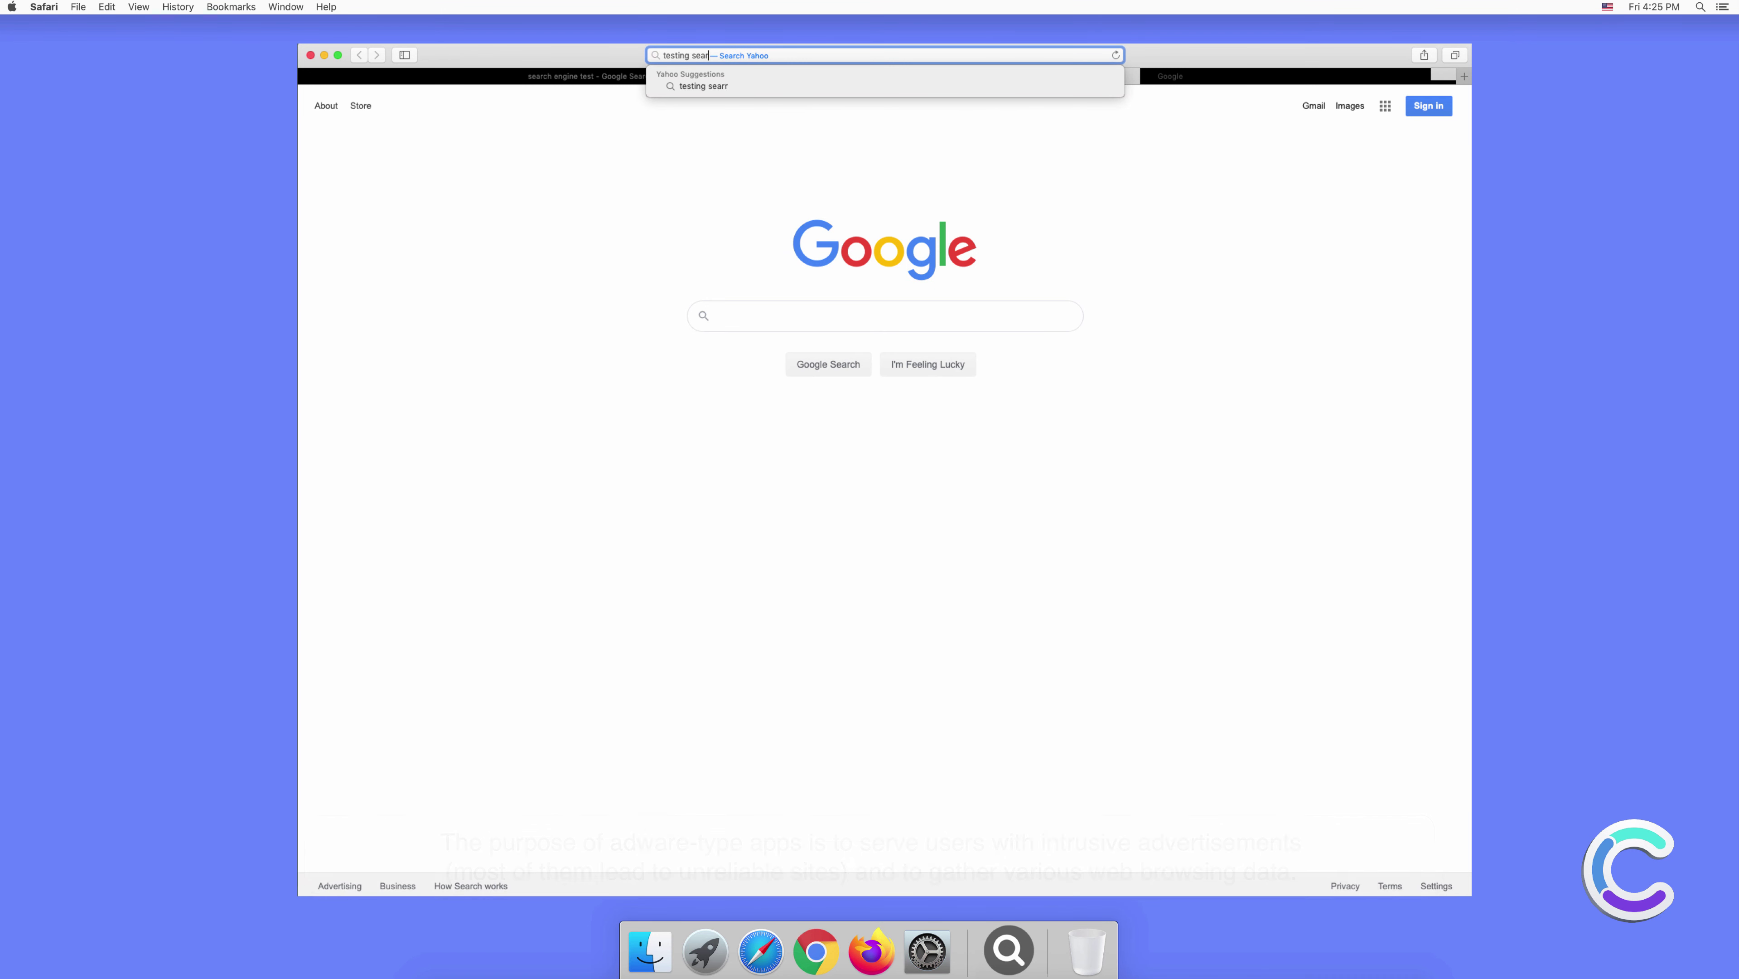
text( engine)
key(Return)
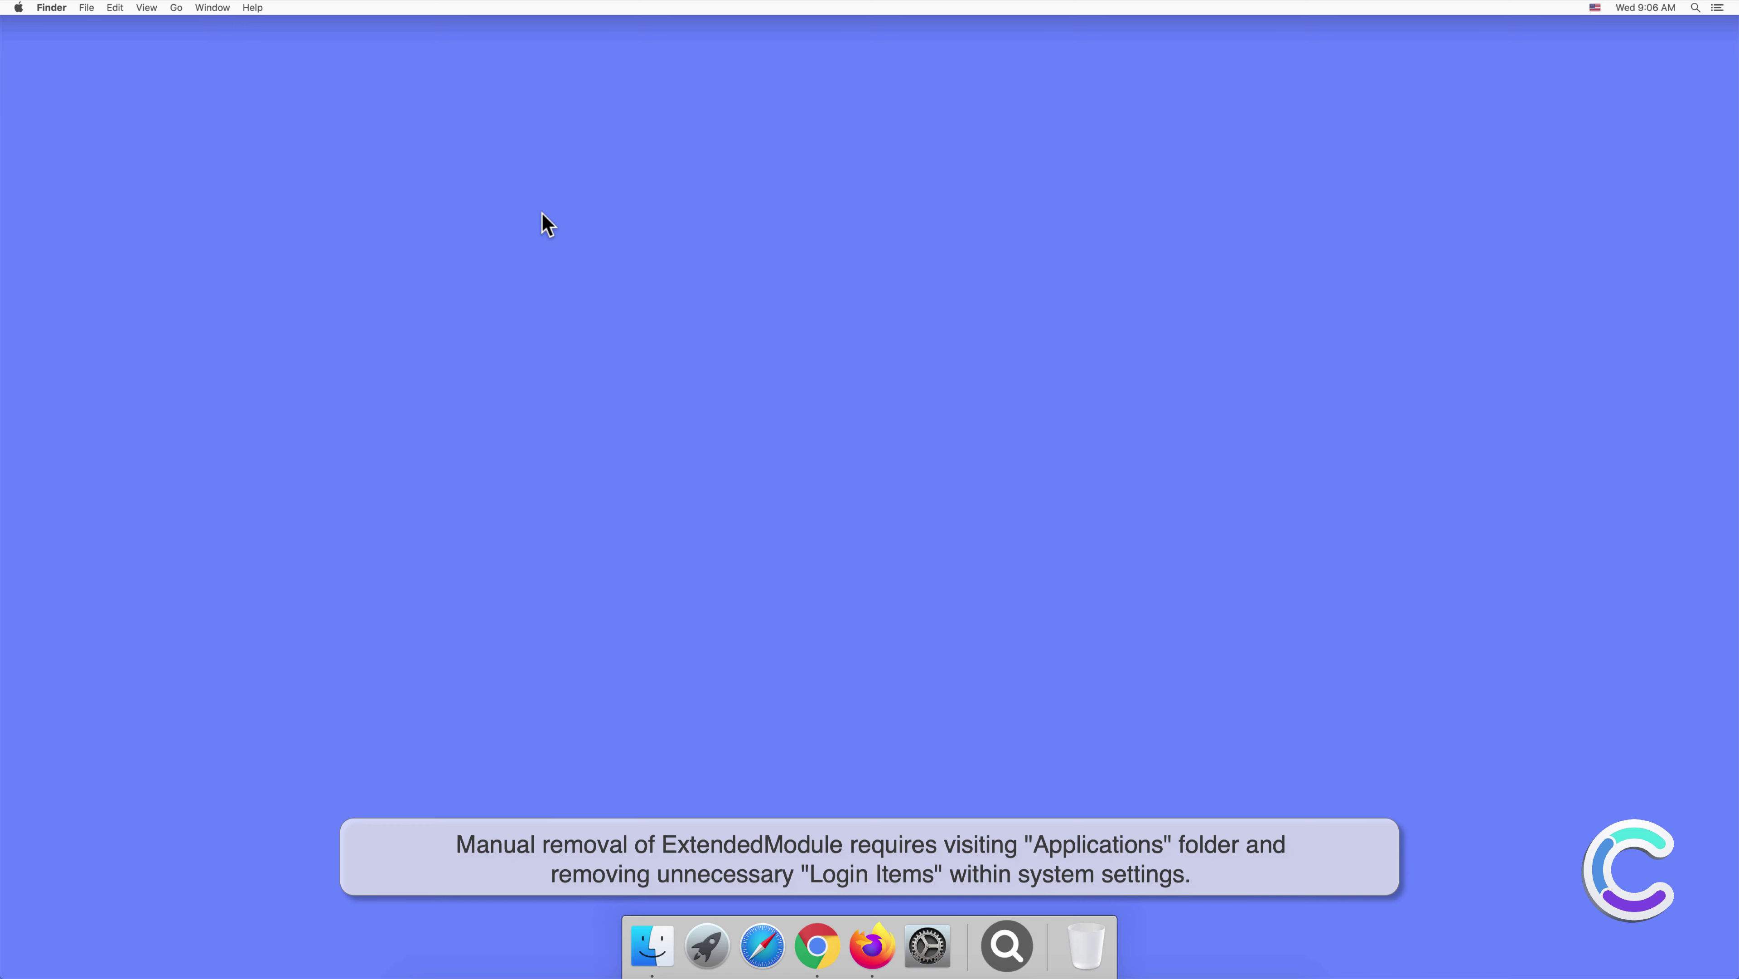
Move the ExtendedModule app from Applications to the Trash and close Finder.
click(655, 946)
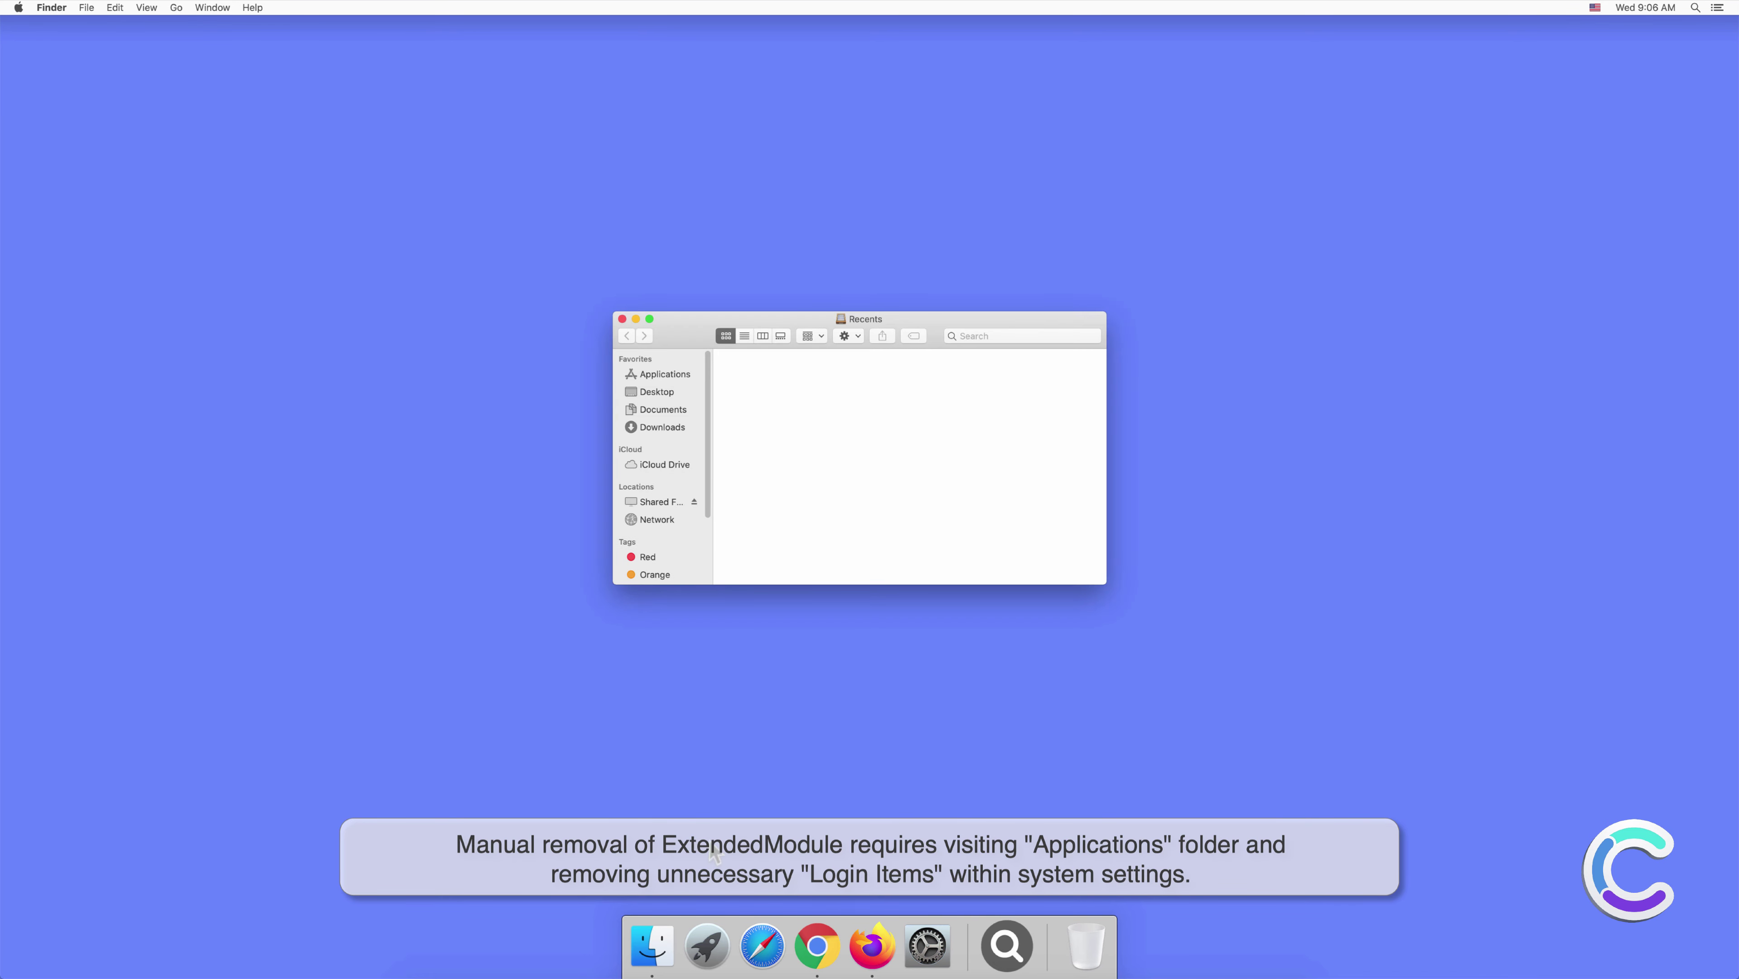
click(686, 378)
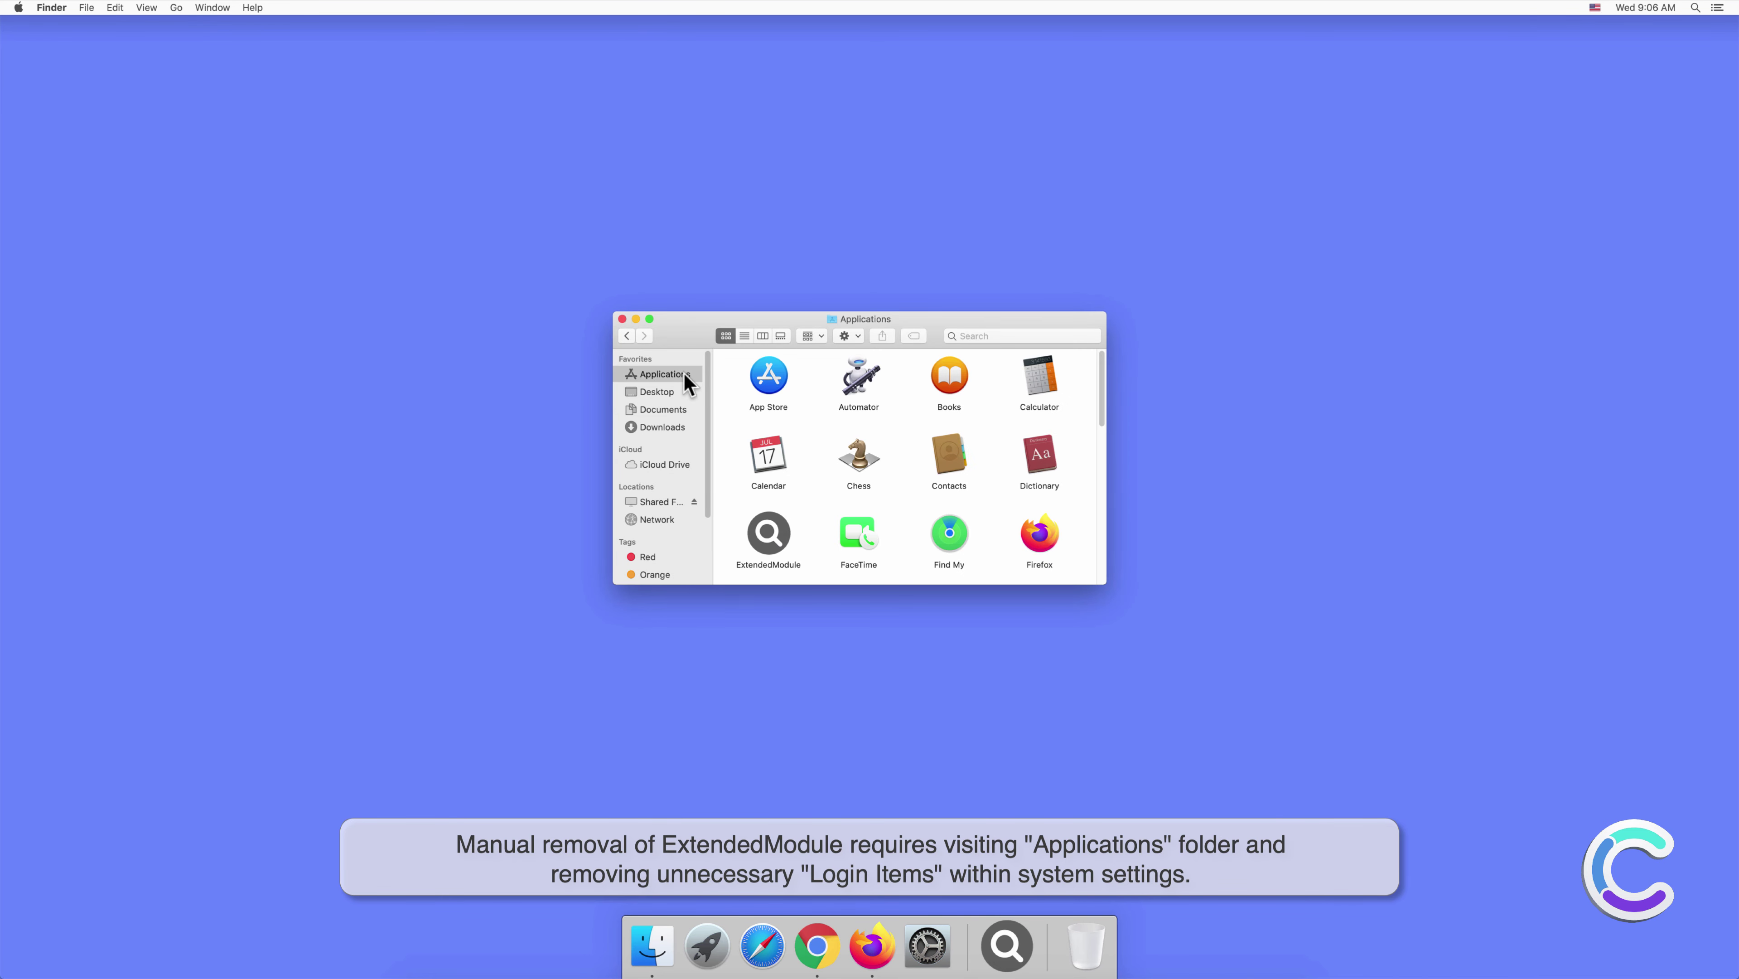
right_click(780, 540)
click(804, 579)
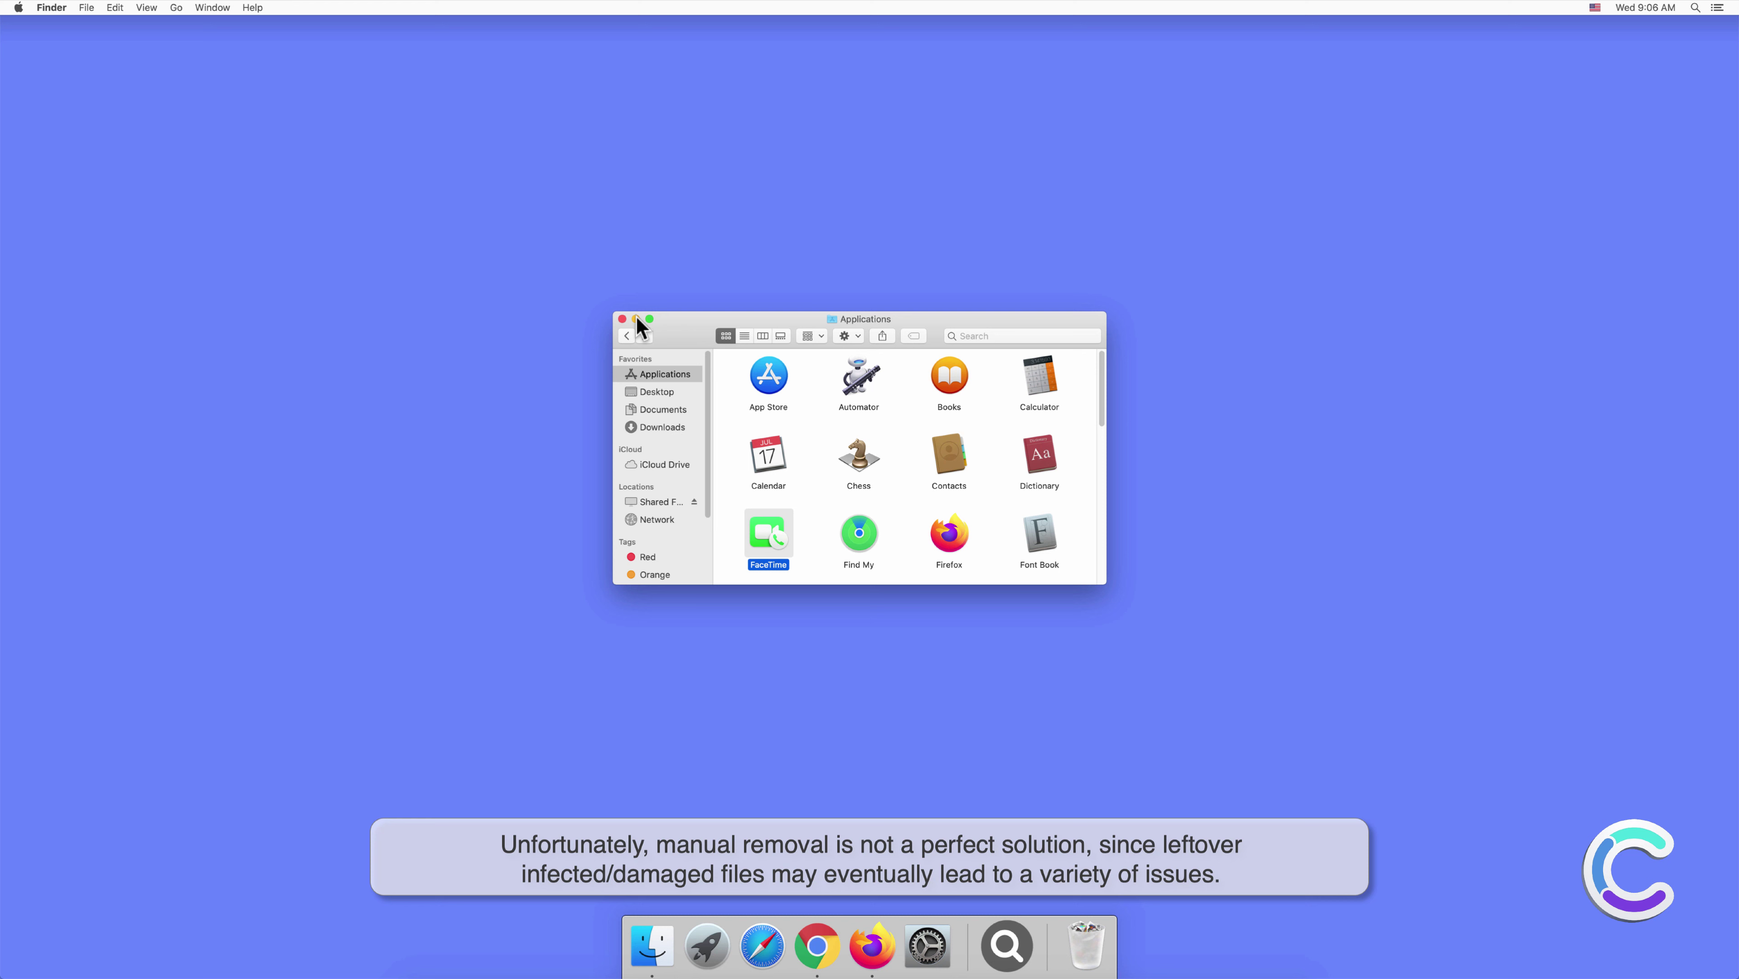
click(622, 320)
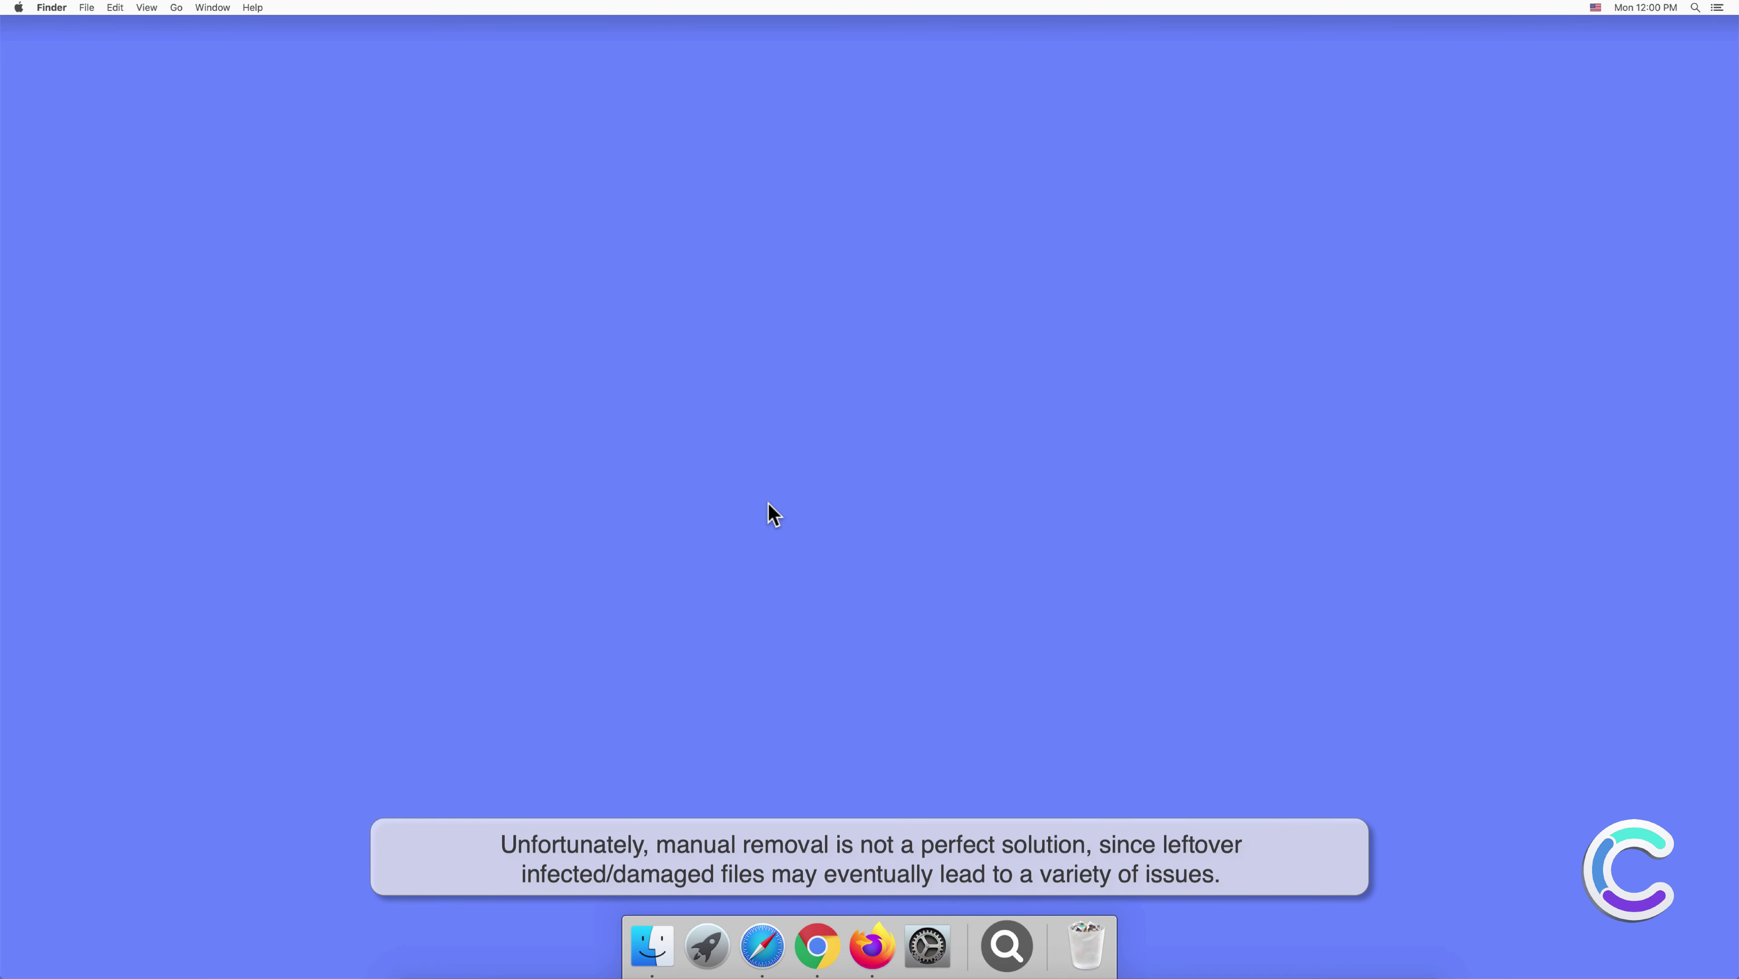
Check the current user's Login Items in Users & Groups, which is empty.
click(929, 944)
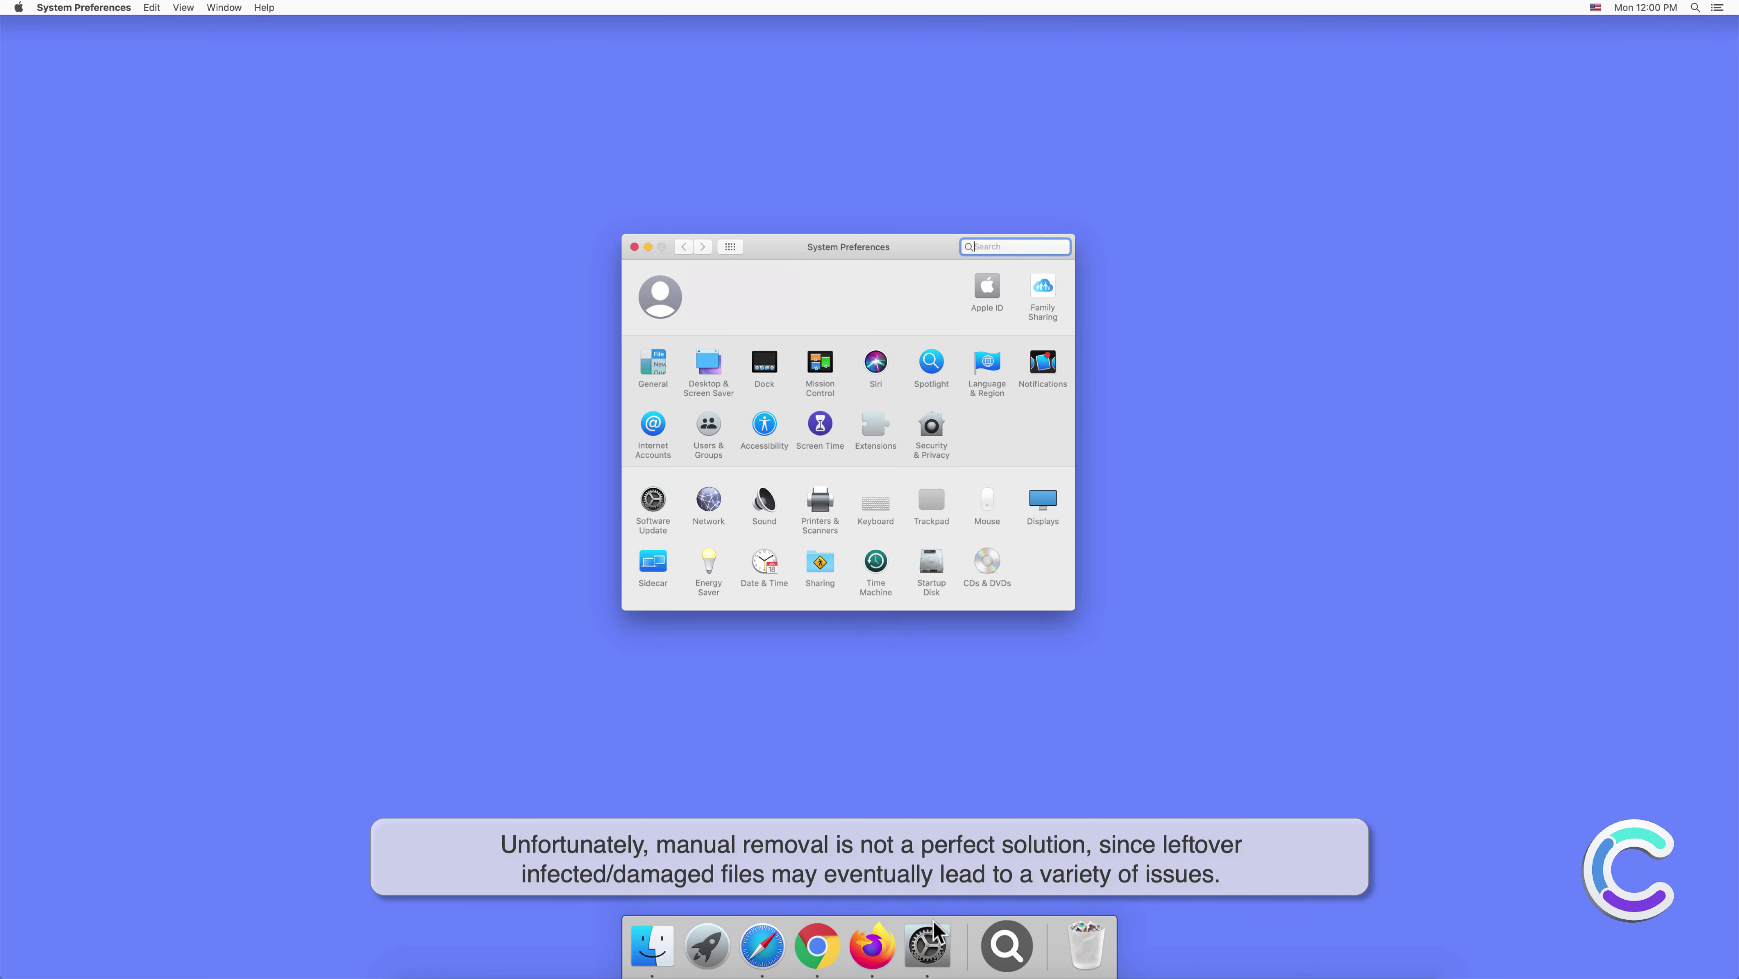
click(706, 427)
click(934, 279)
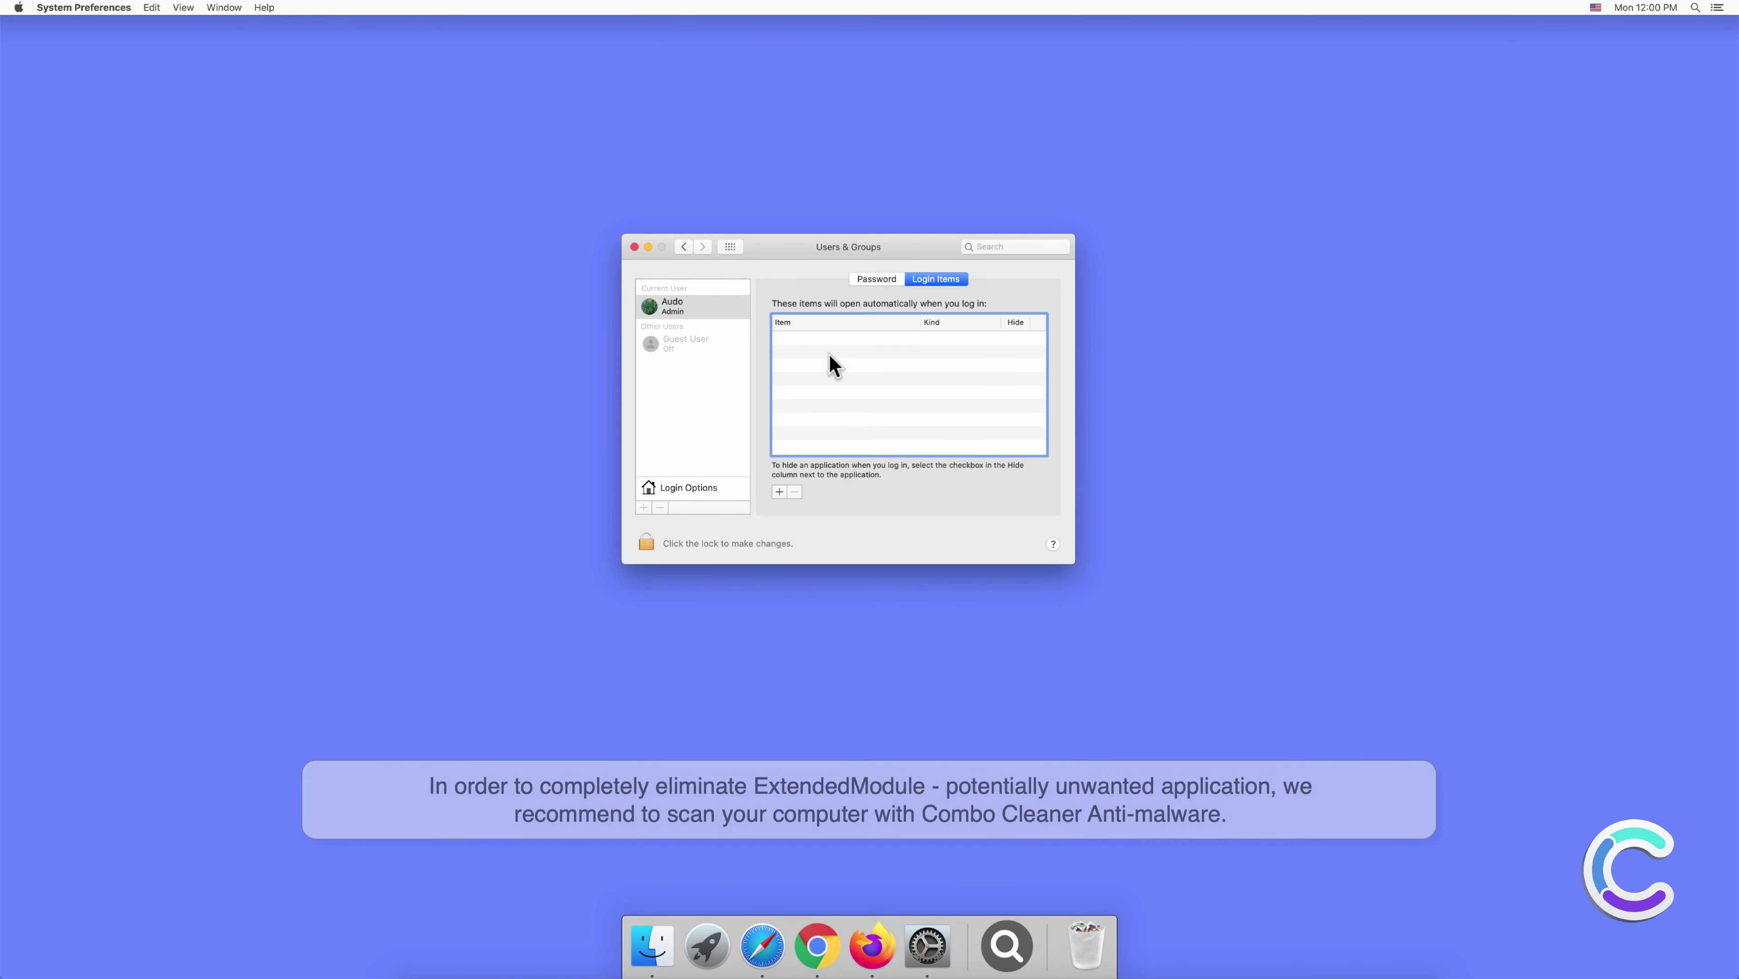
Close System Preferences and remove the magnifying-glass search app from the Dock.
click(633, 246)
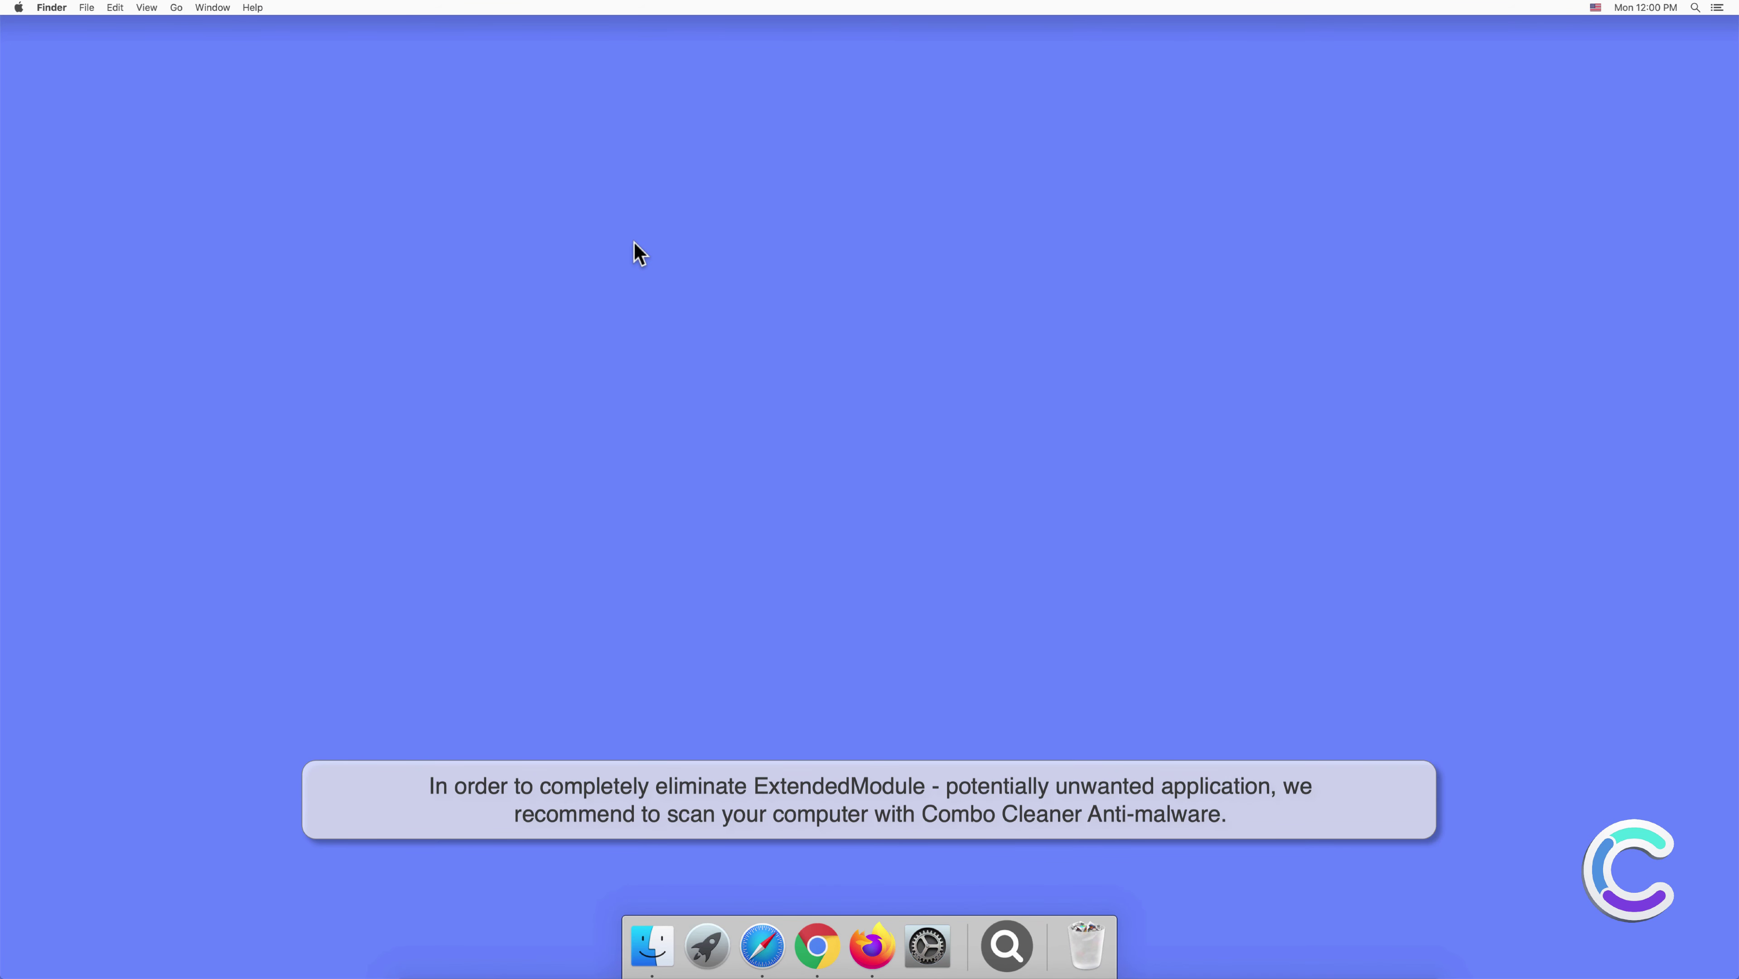
right_click(1005, 925)
mouse_move(1043, 865)
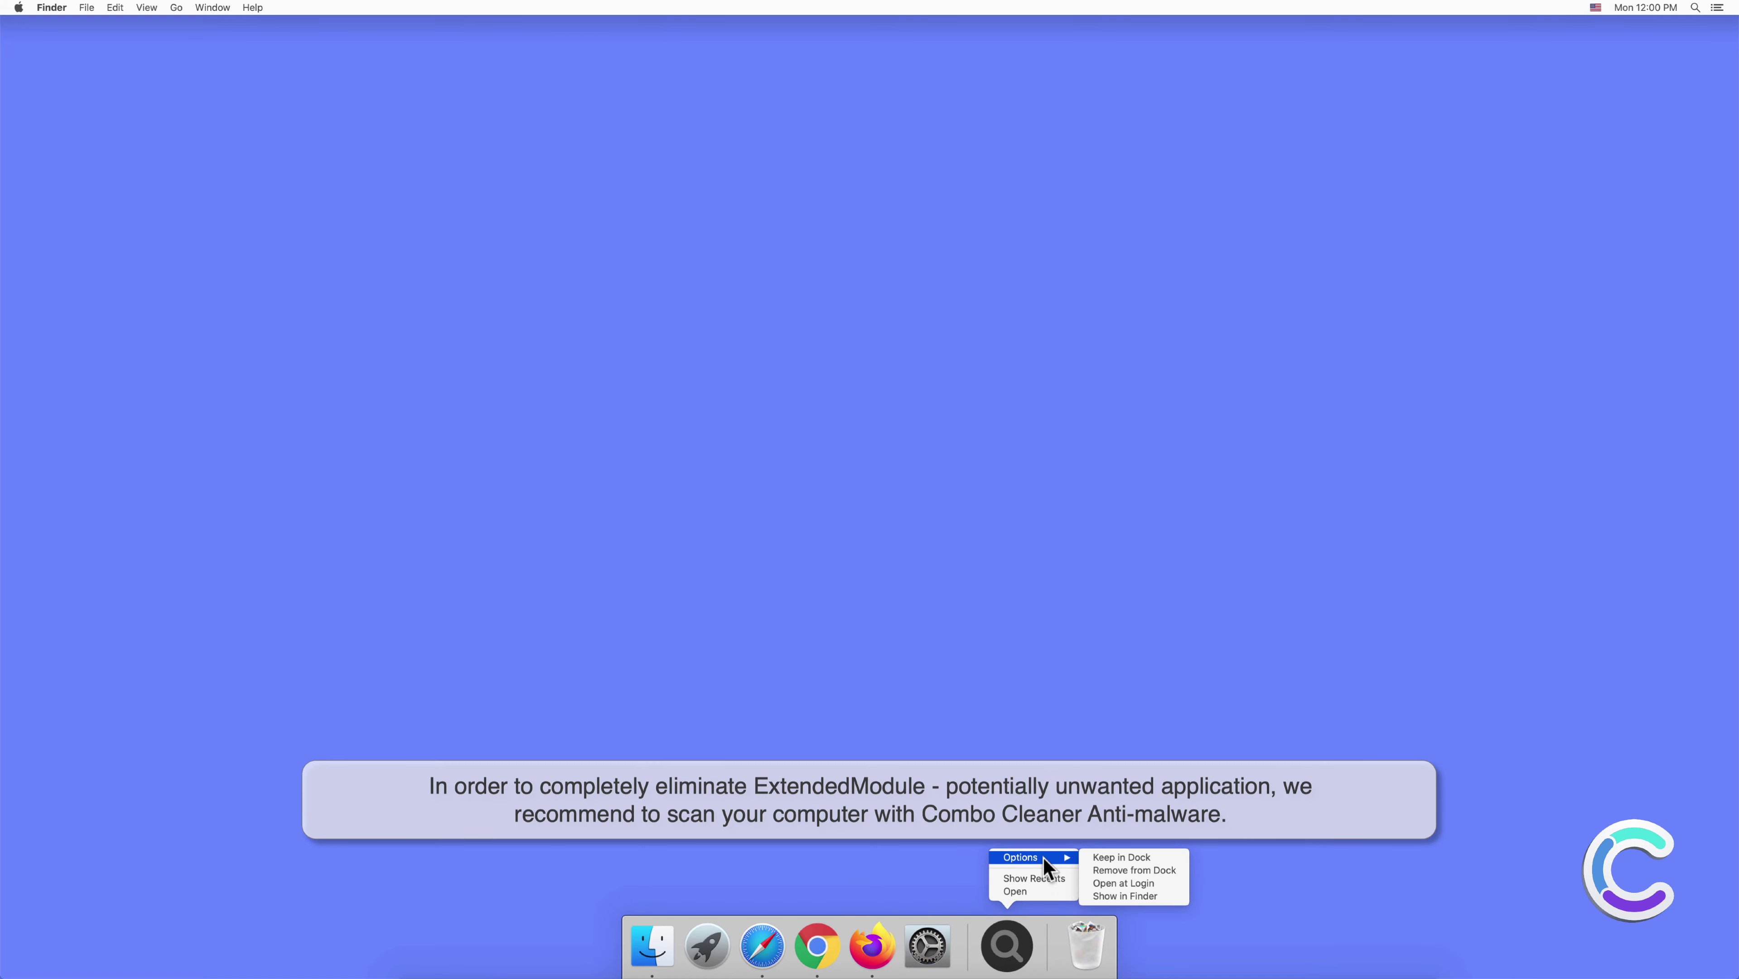
click(1099, 869)
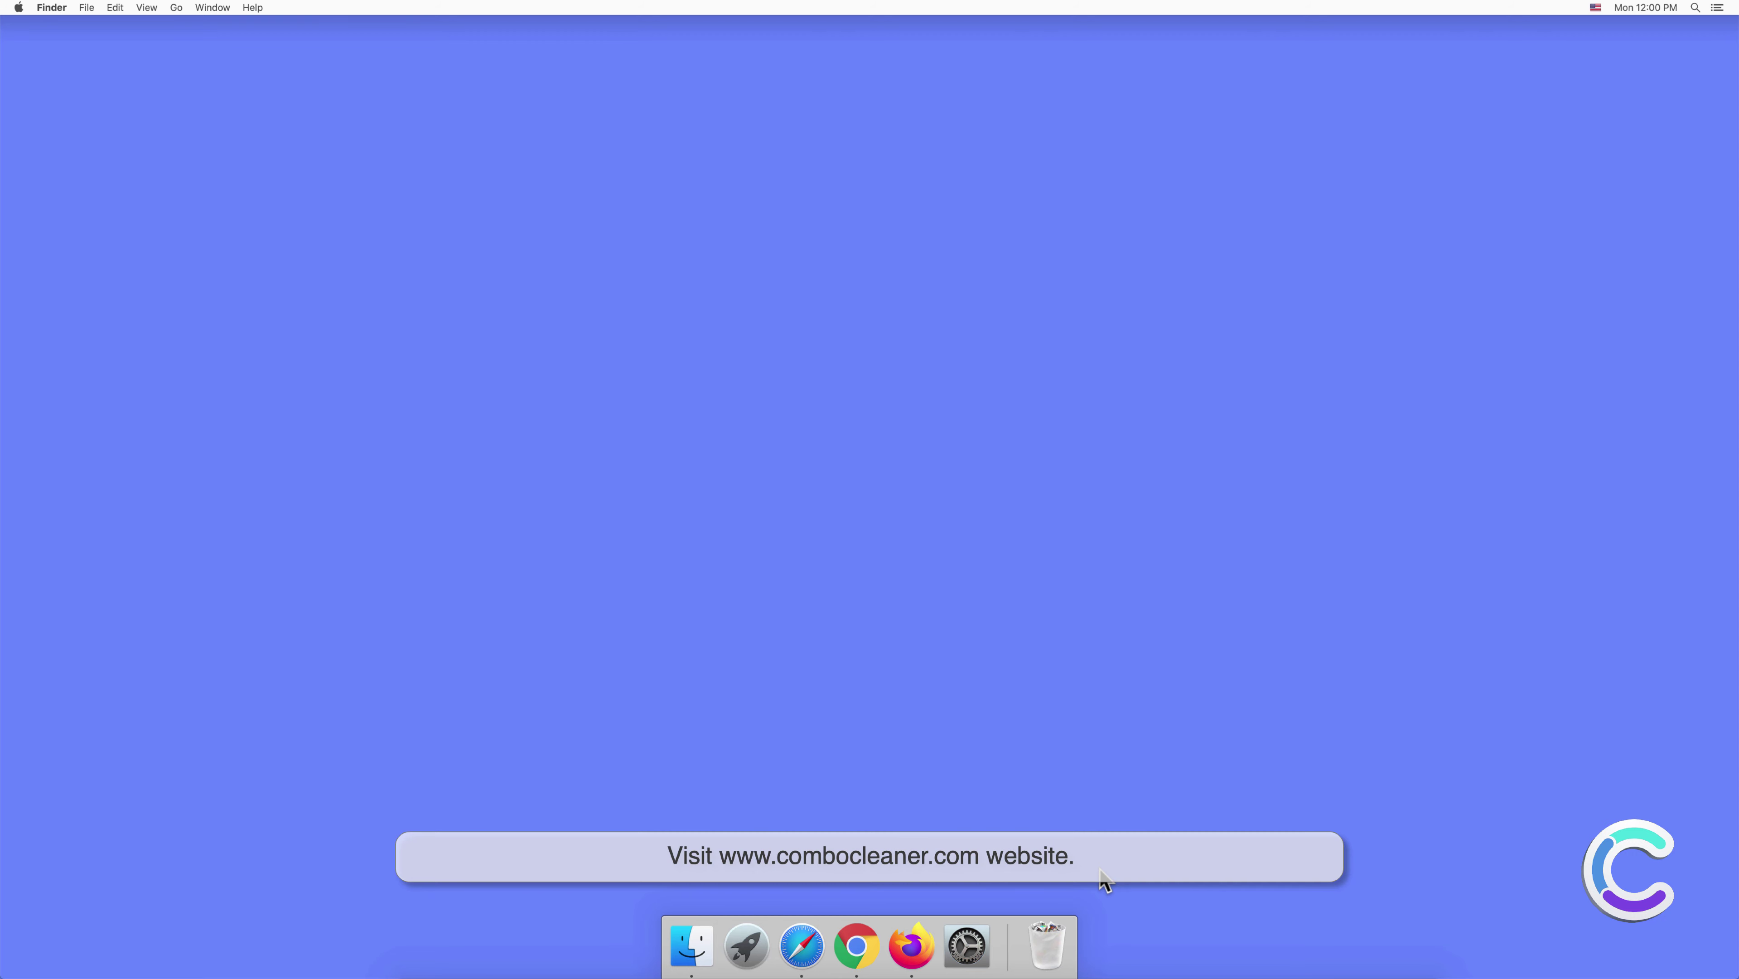
click(798, 946)
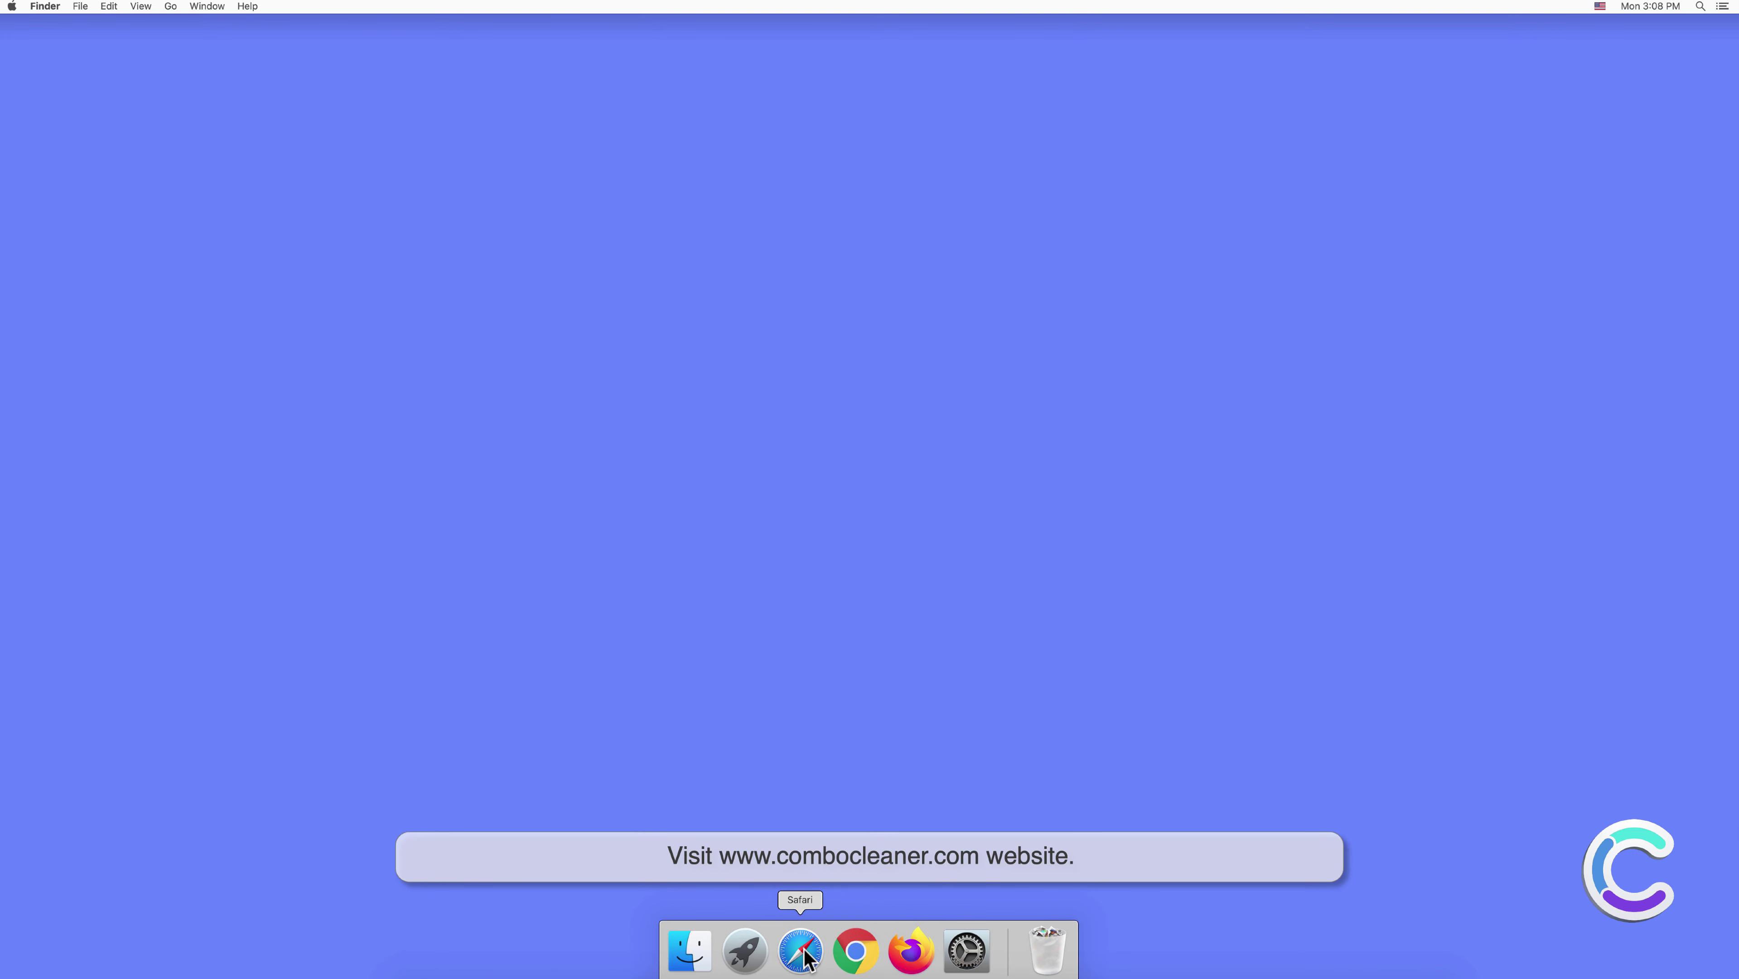
text(w)
text(ww.)
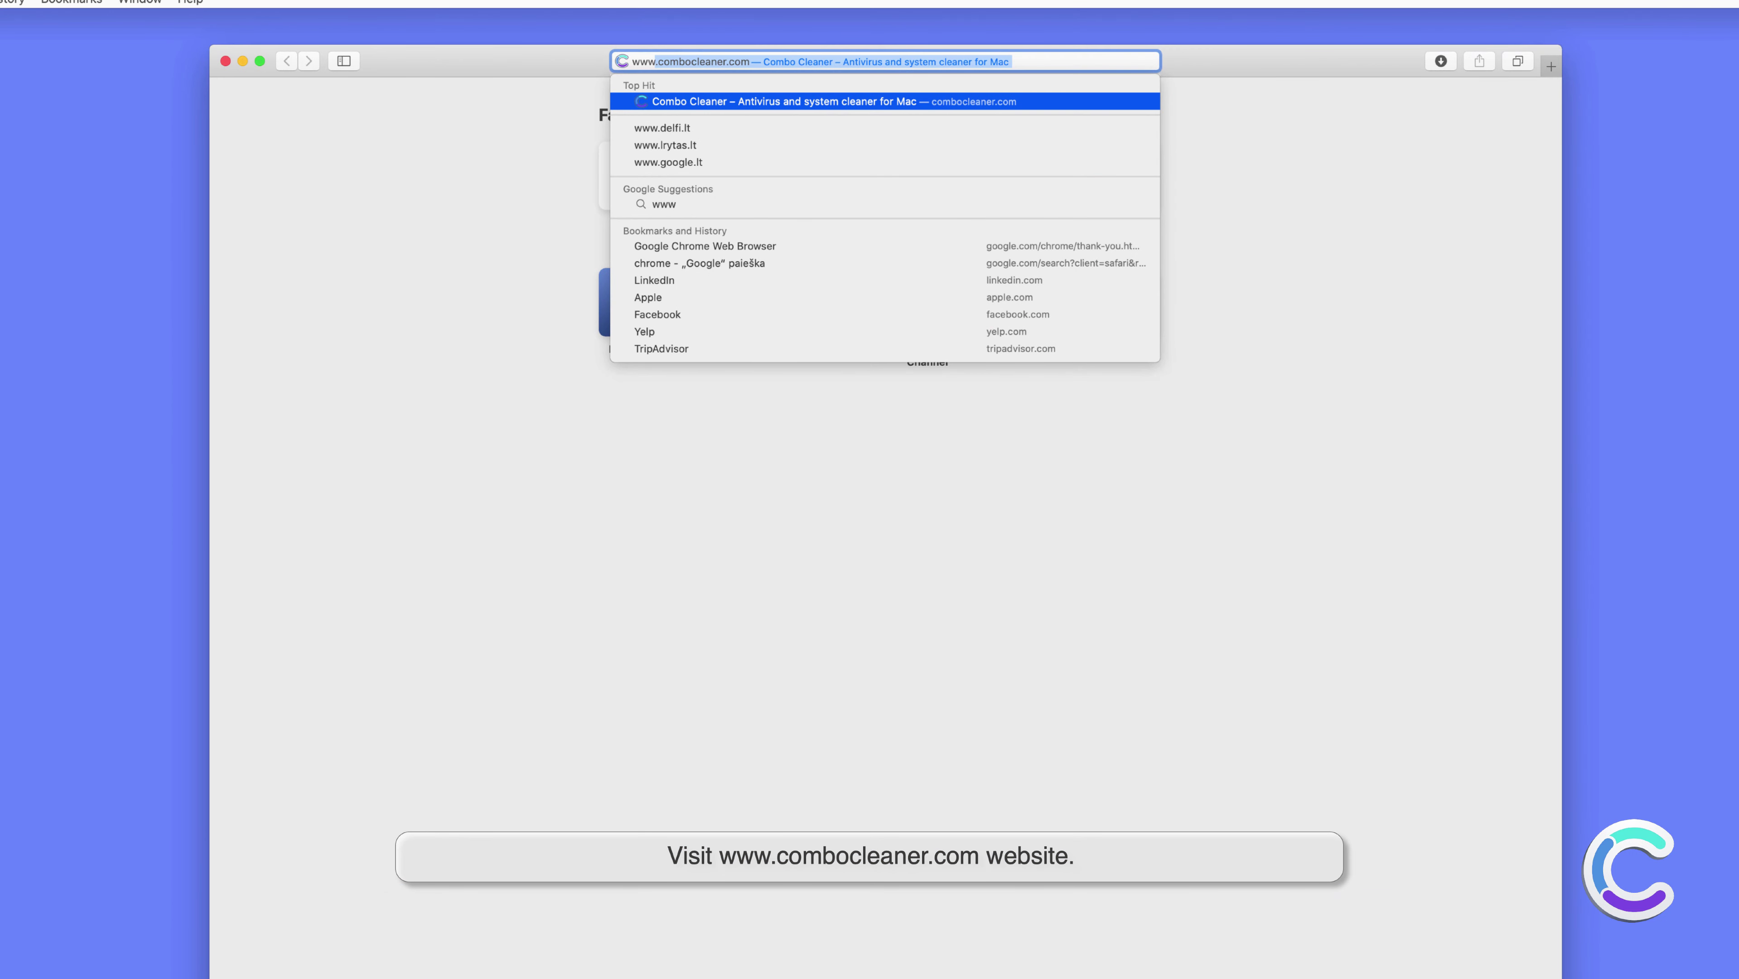
text(comboclea)
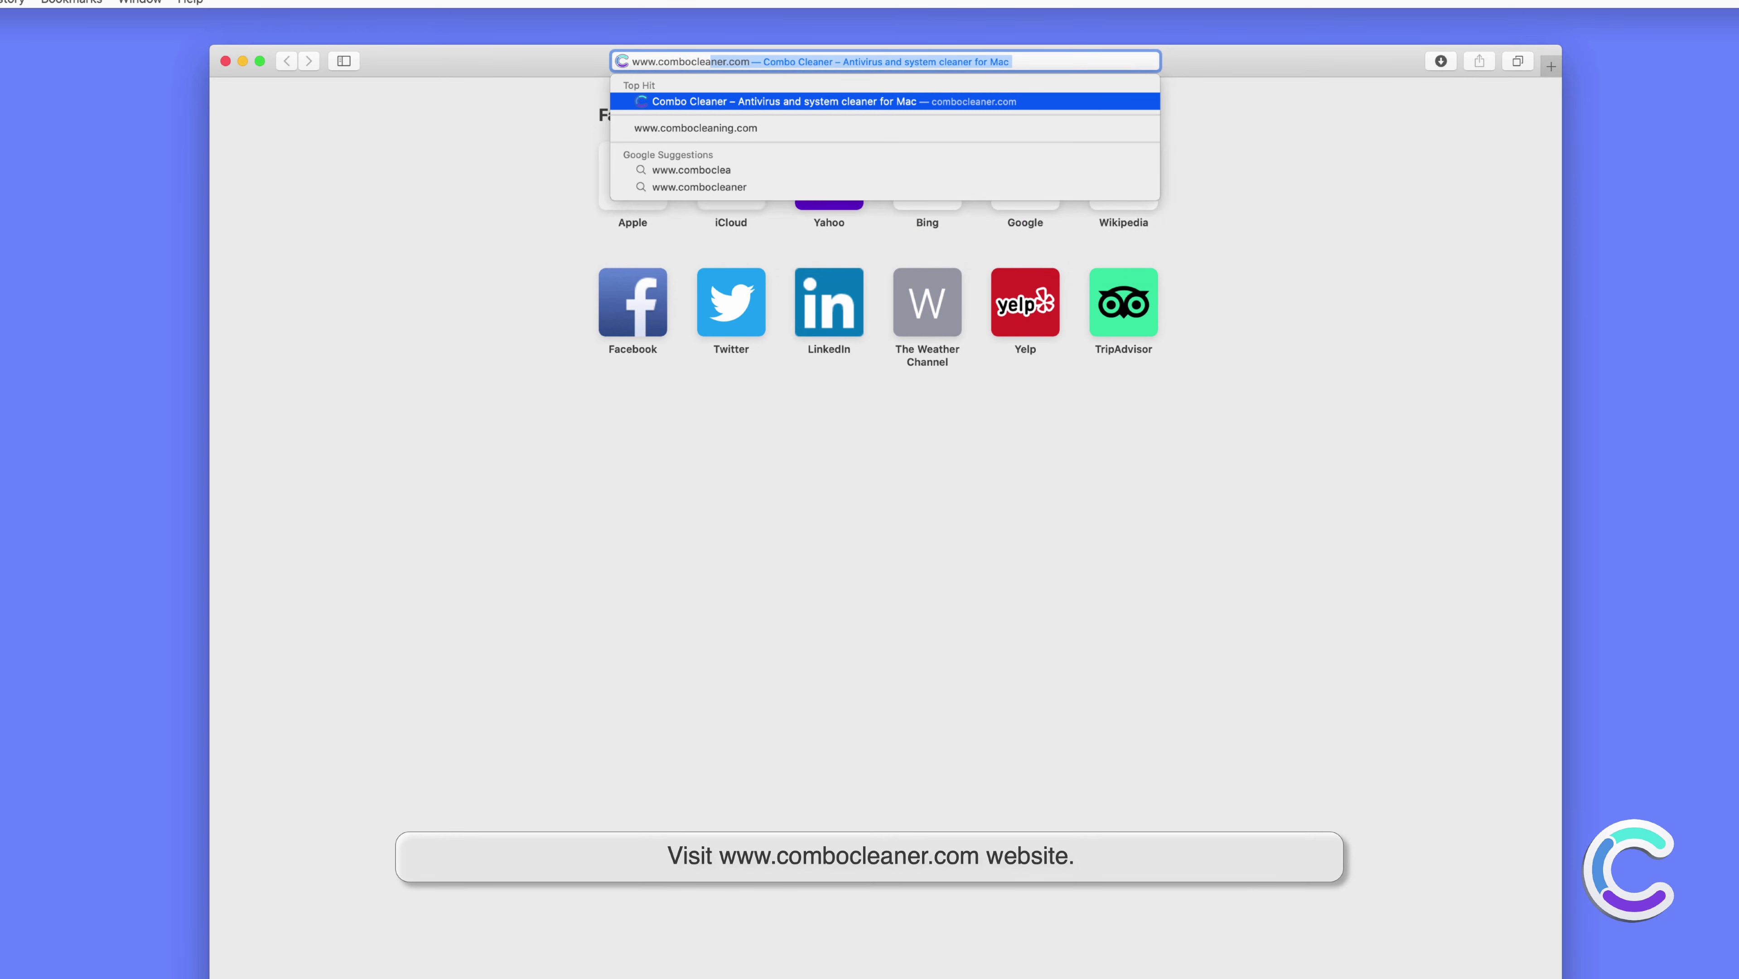
text(ner.com)
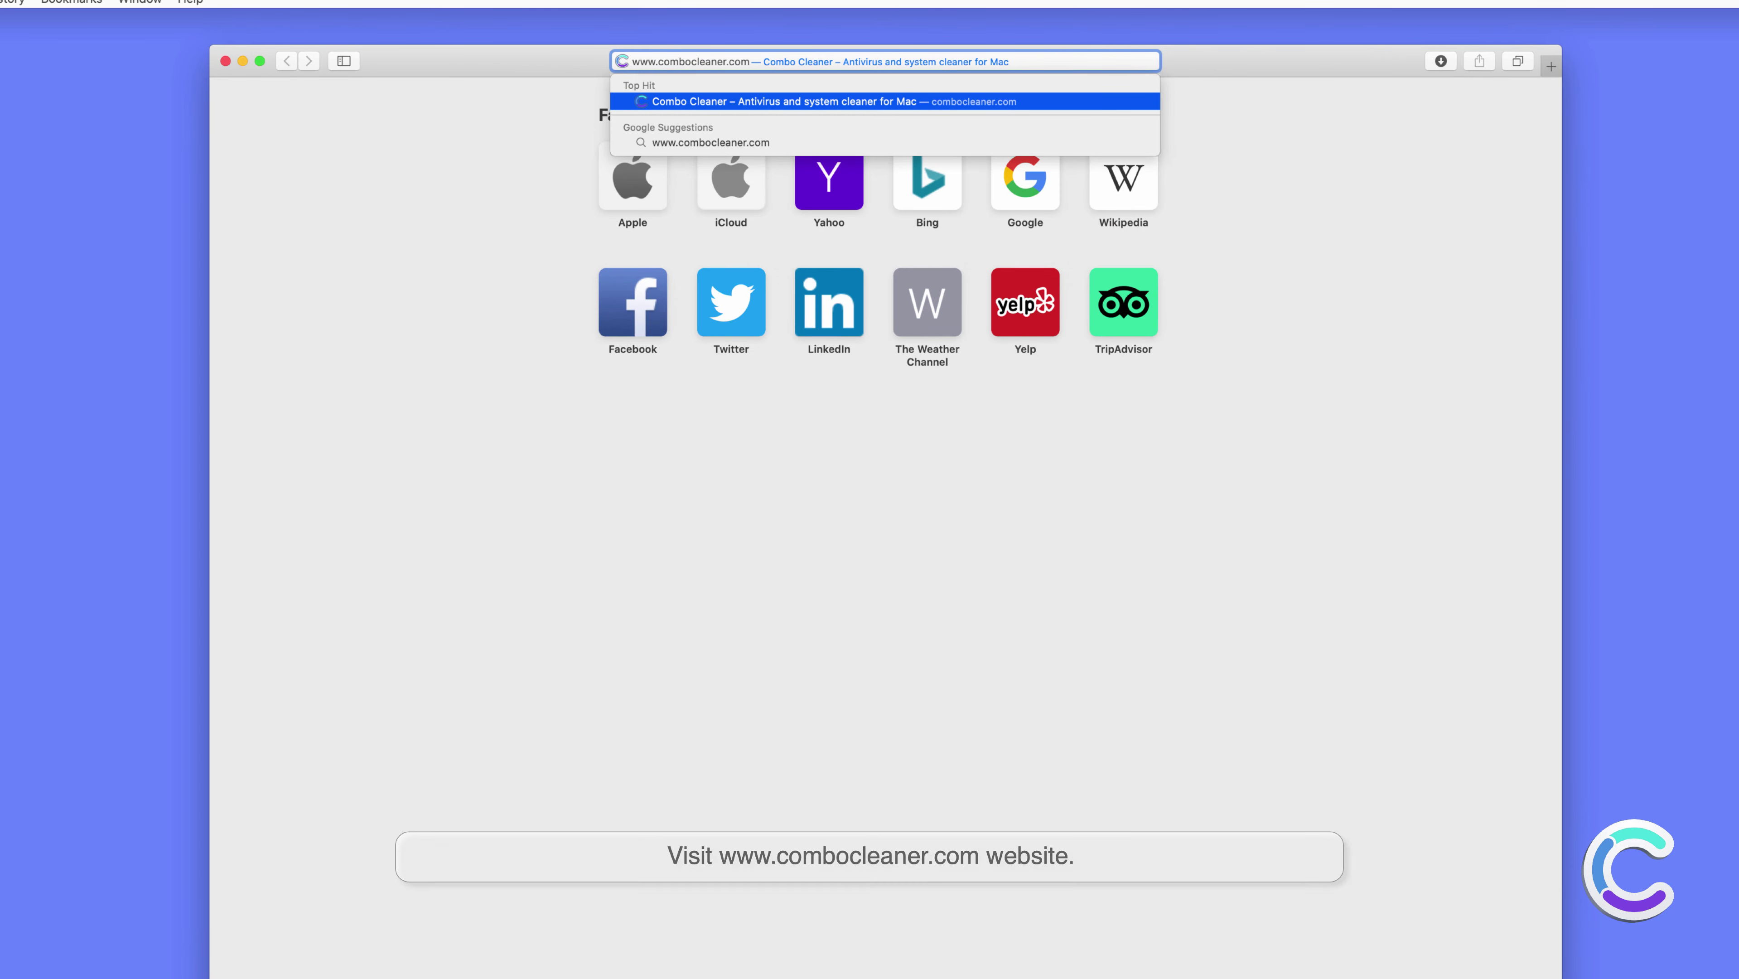
key(Return)
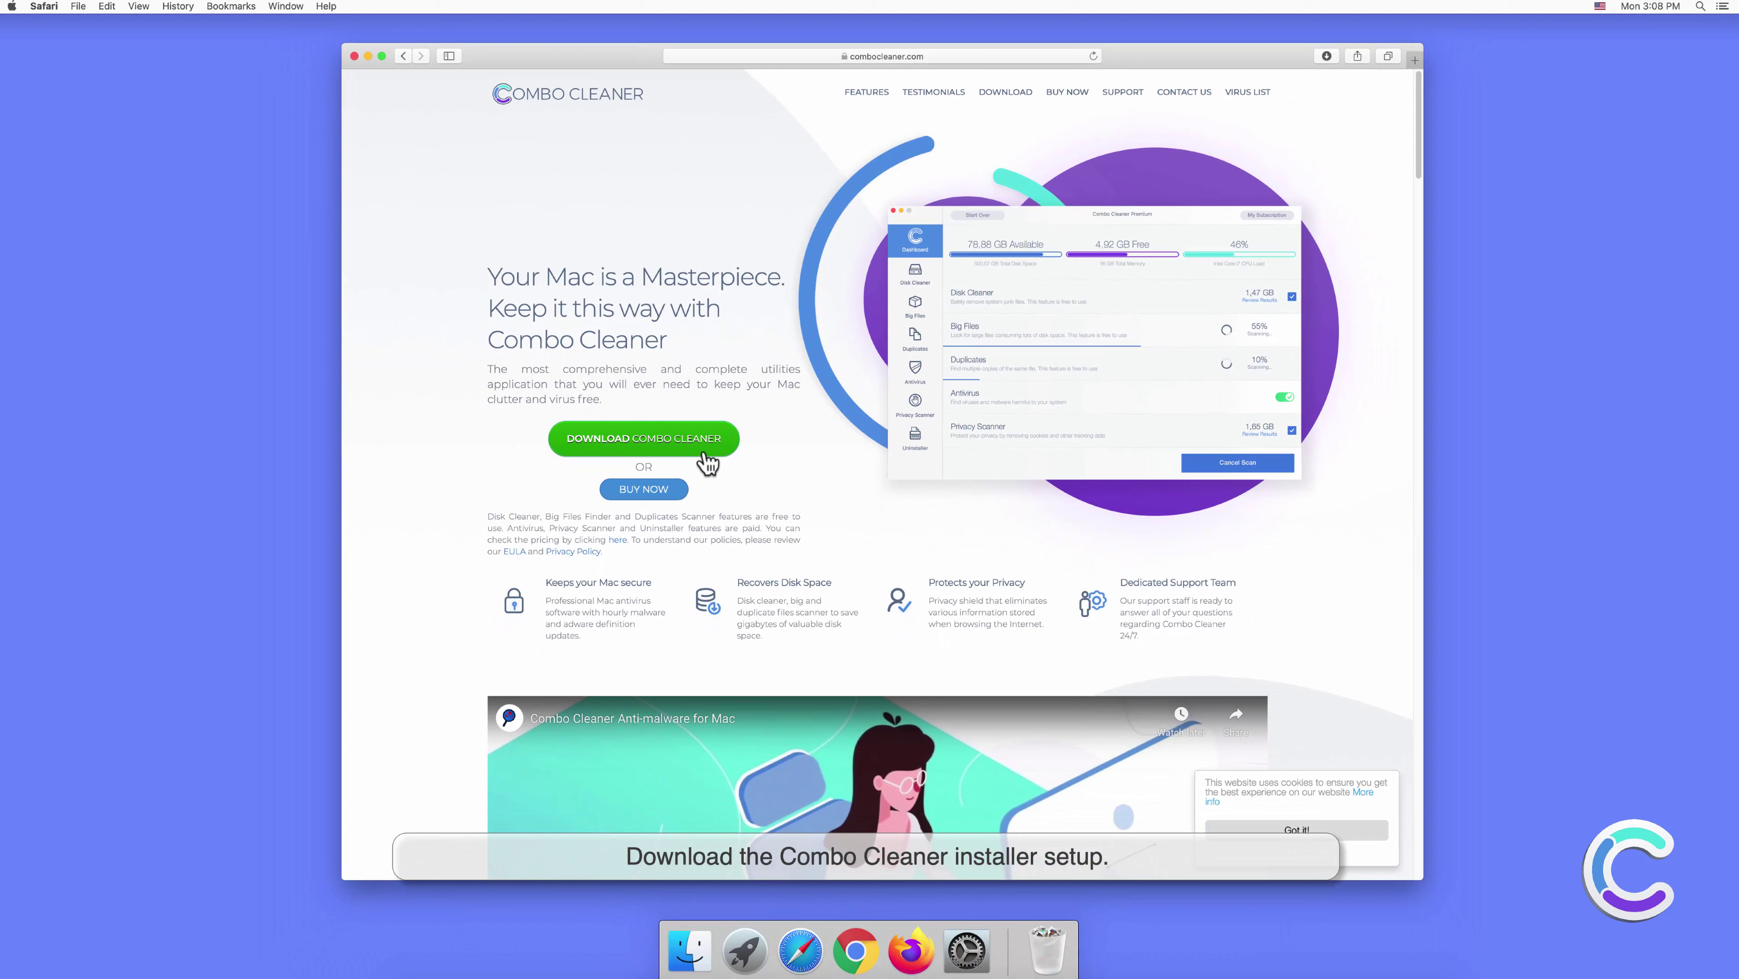
click(1324, 58)
Open combocleaner.dmg, copy Combo Cleaner into Applications, and close the disk window and Safari.
click(1313, 110)
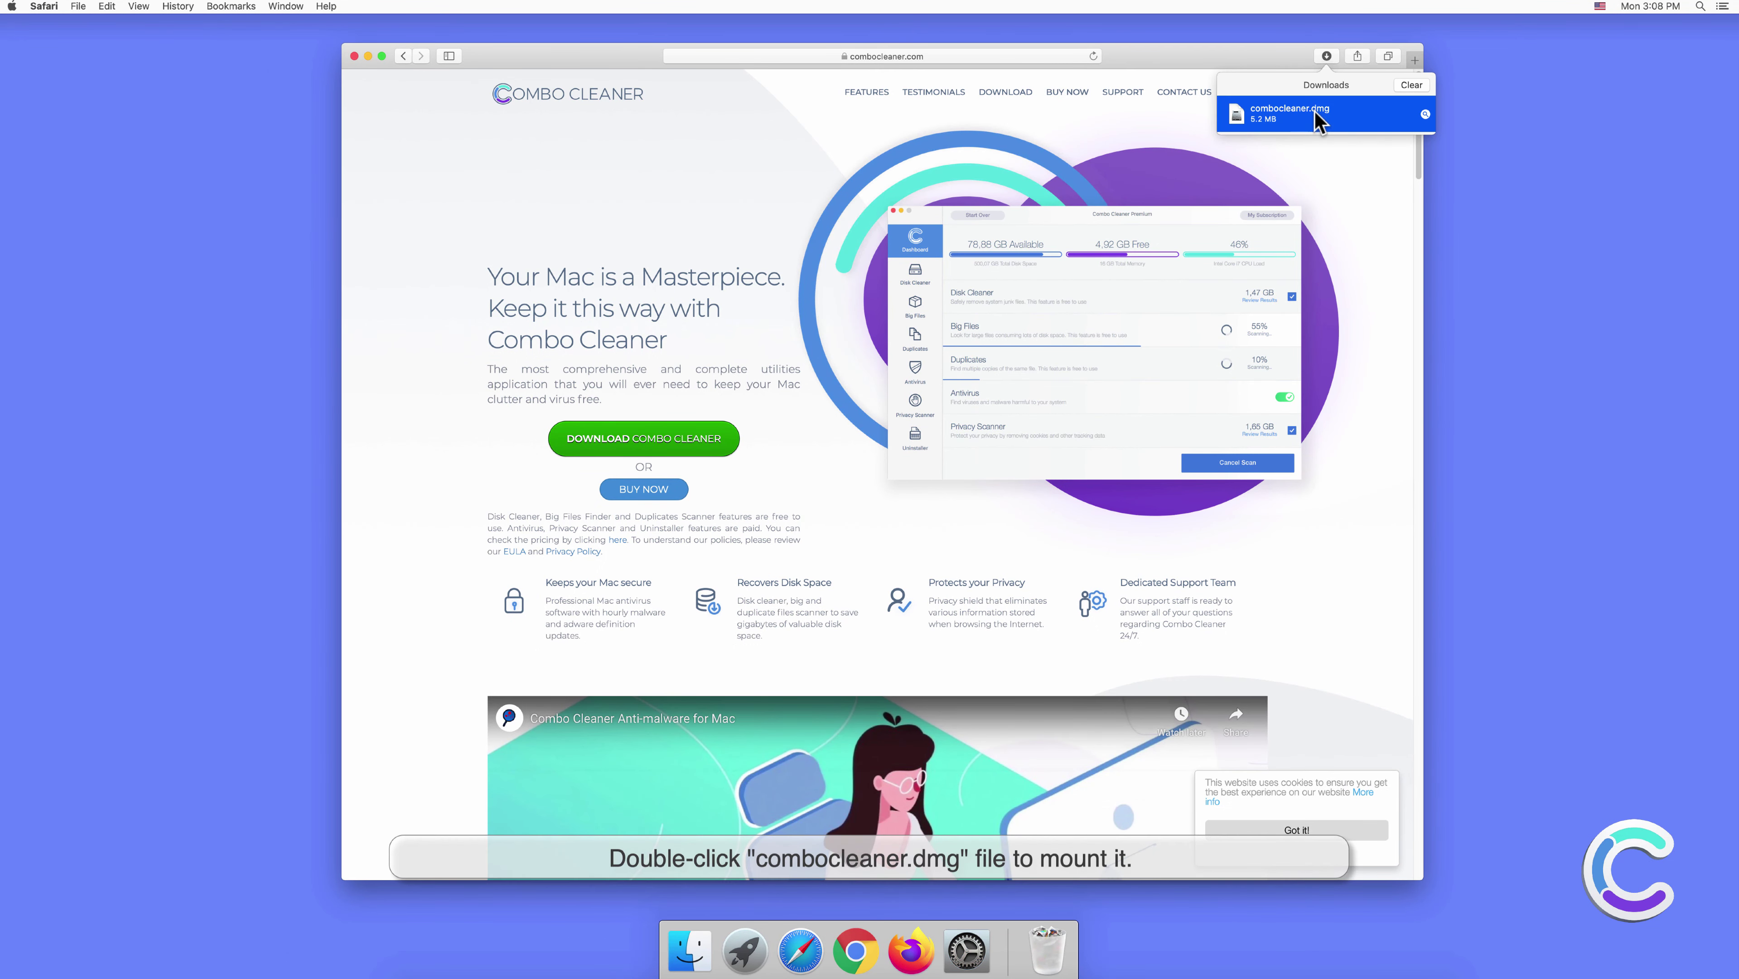
double_click(1314, 111)
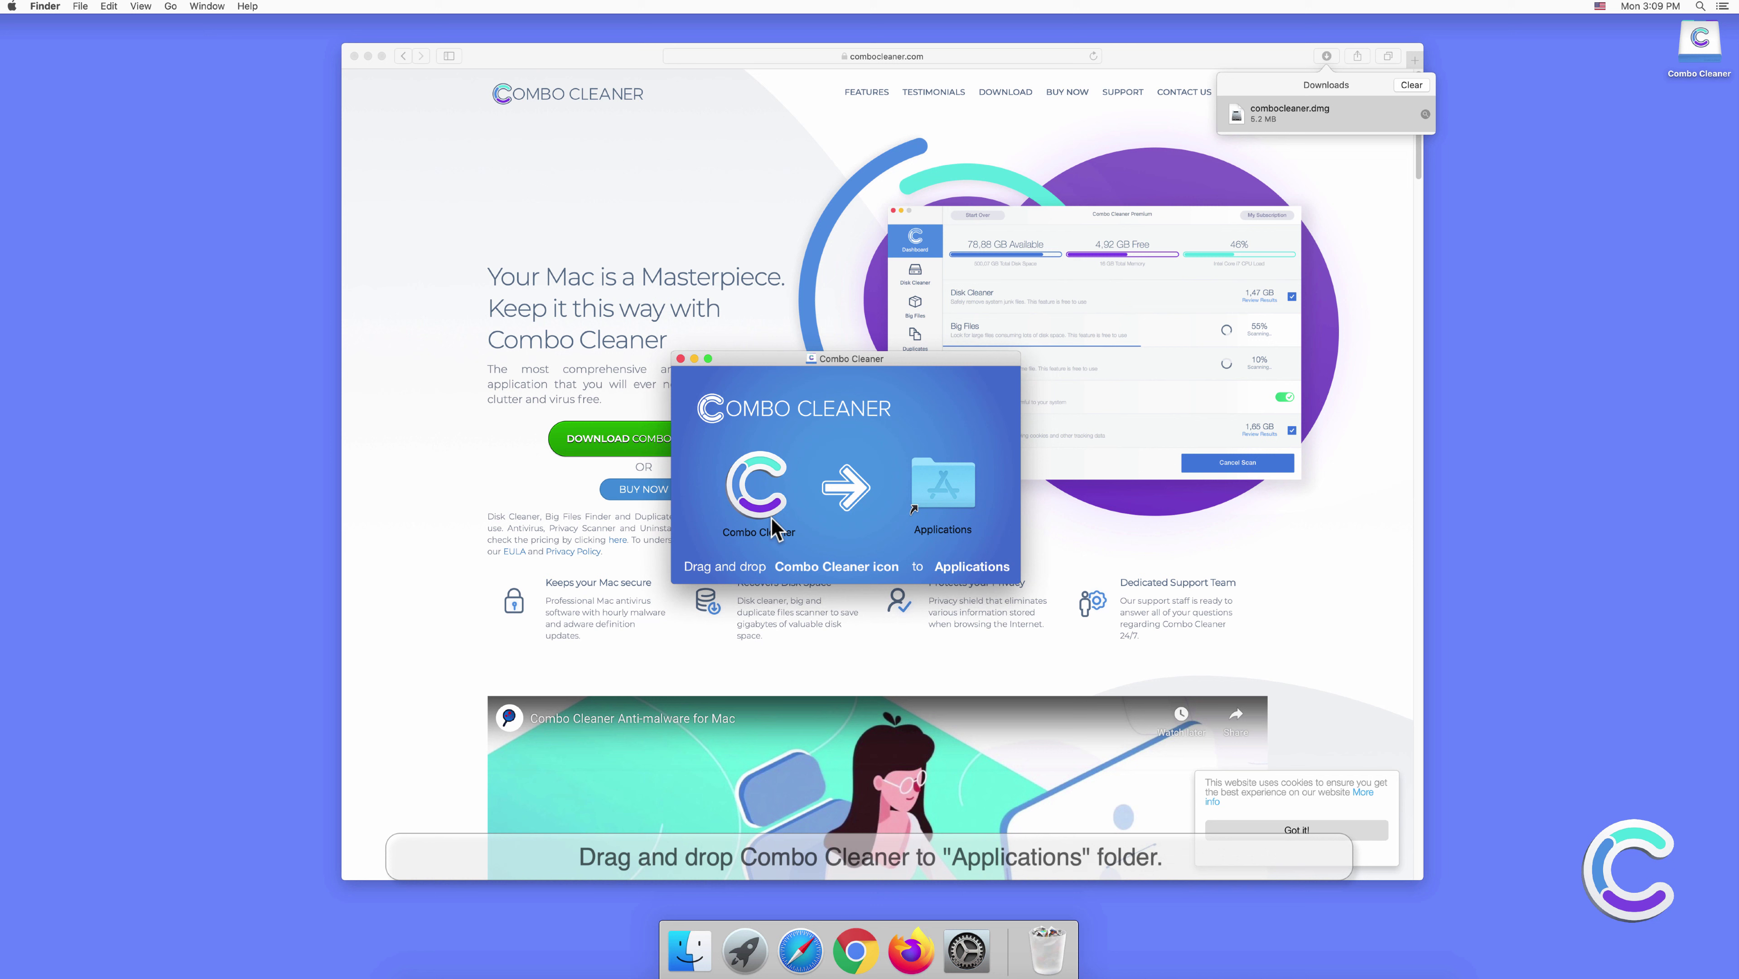
click(748, 505)
drag(771, 502, 937, 510)
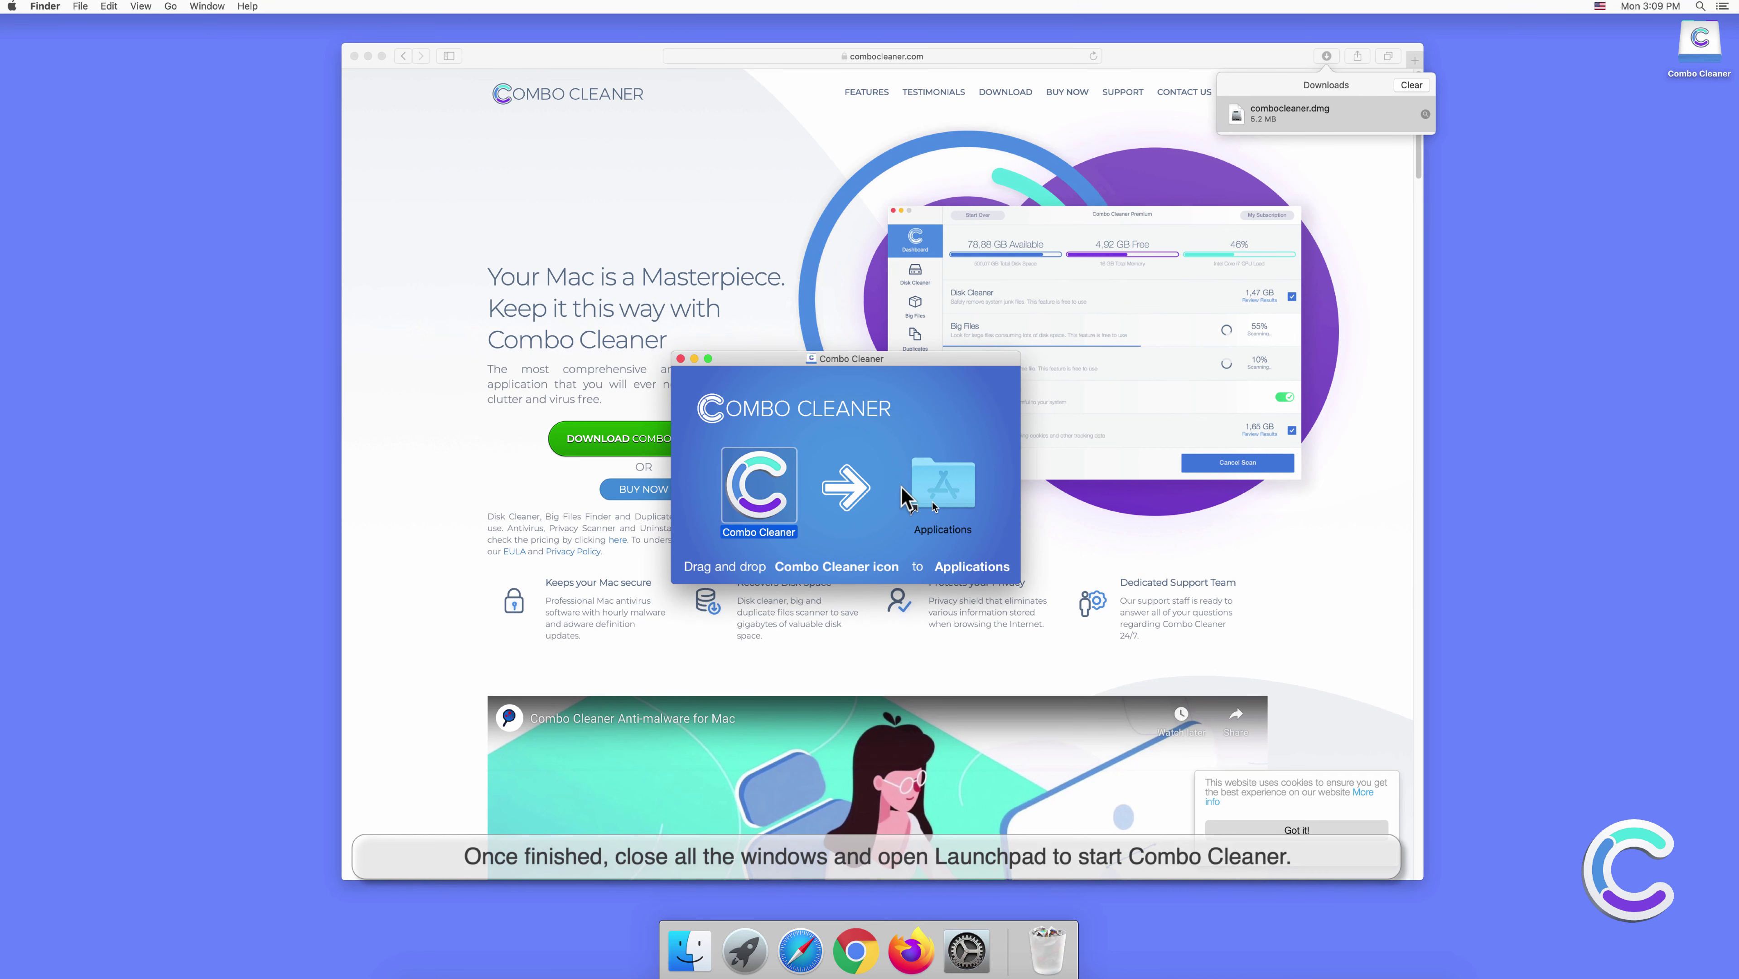
click(681, 359)
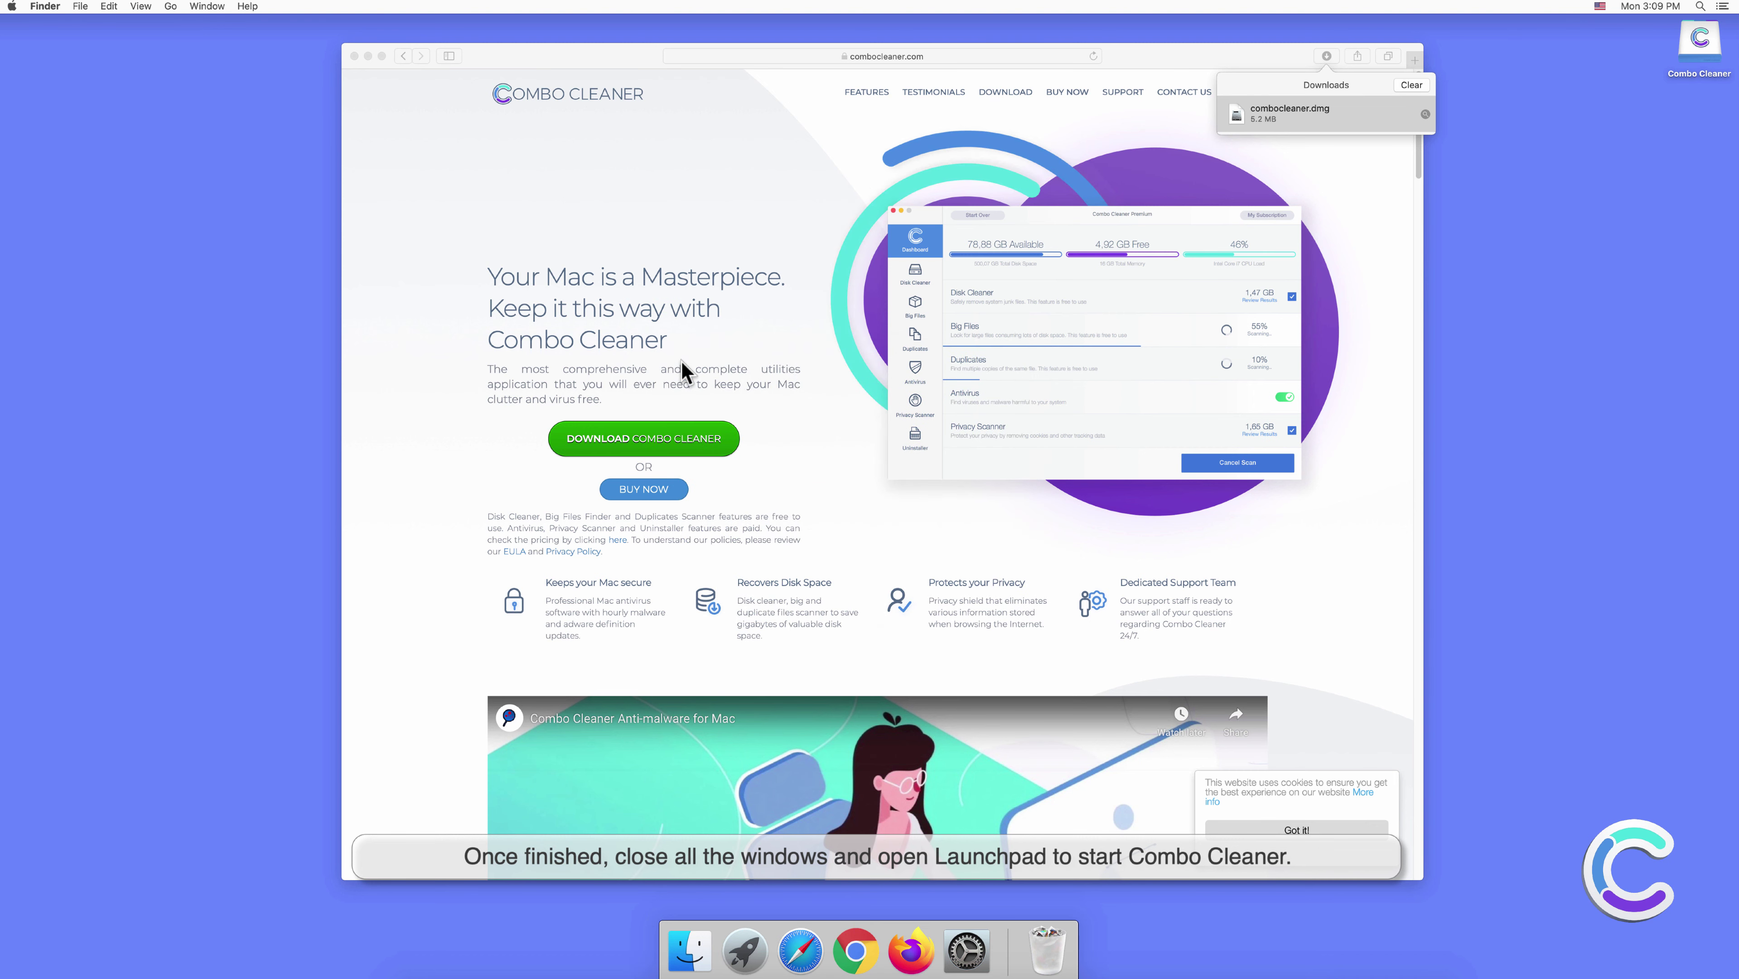
click(354, 57)
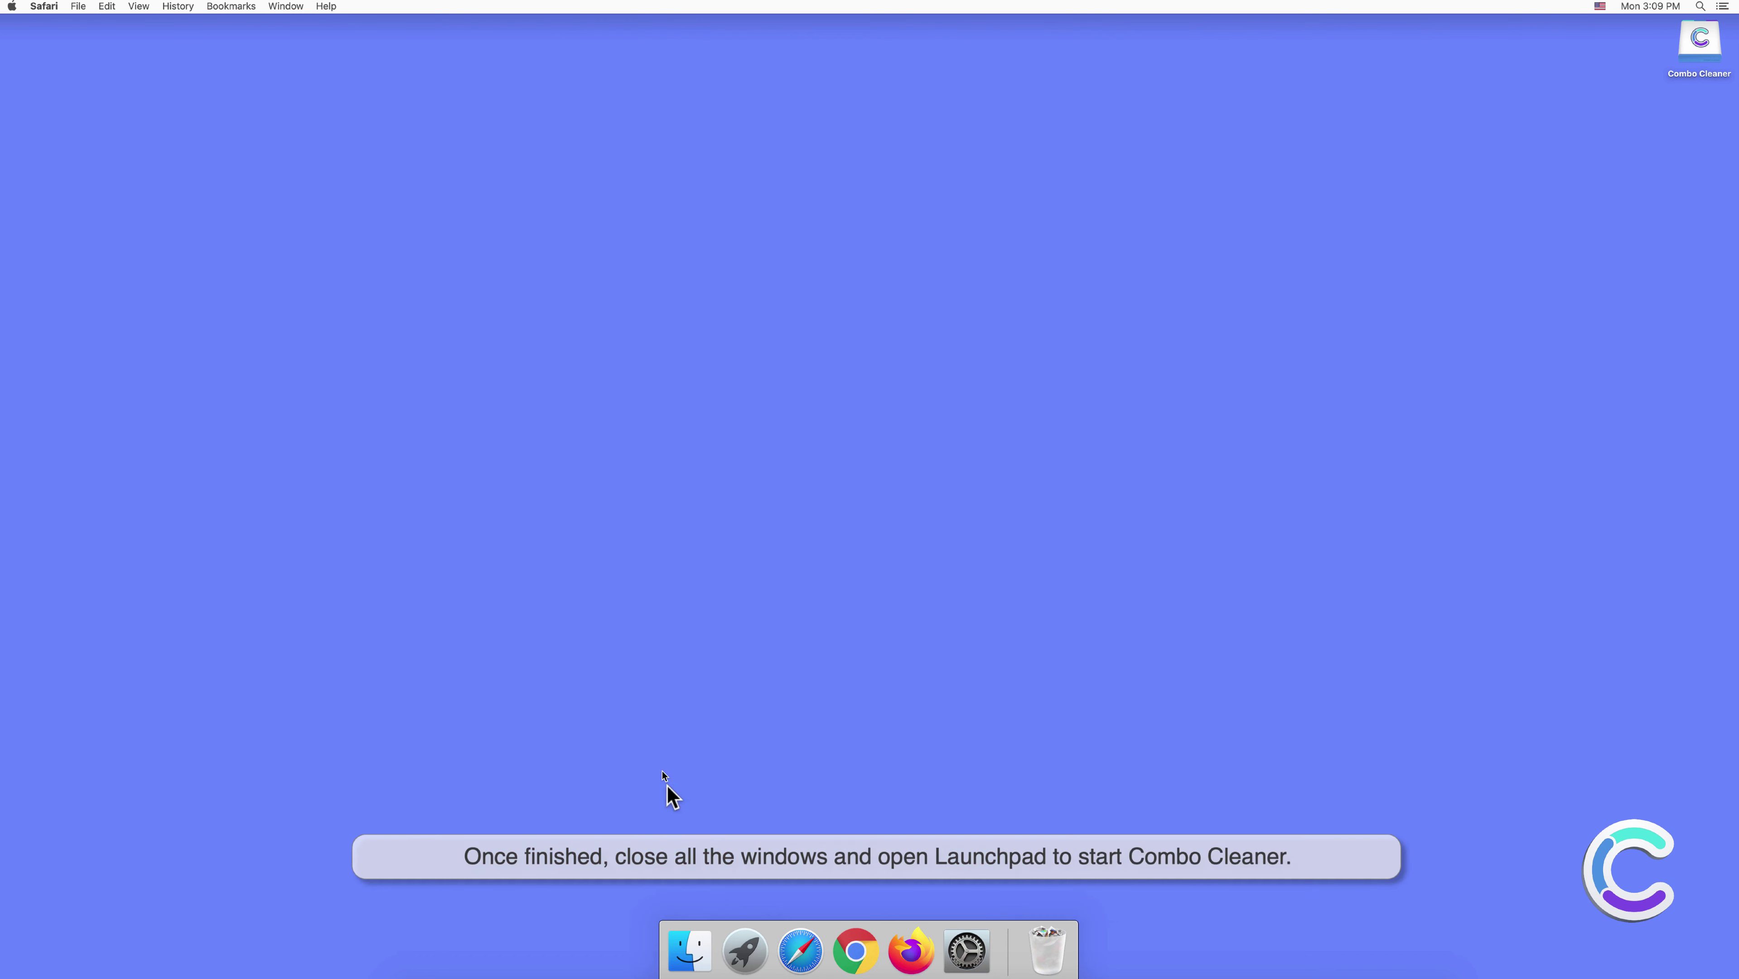
Launch Combo Cleaner from Launchpad and approve opening the downloaded app.
click(742, 946)
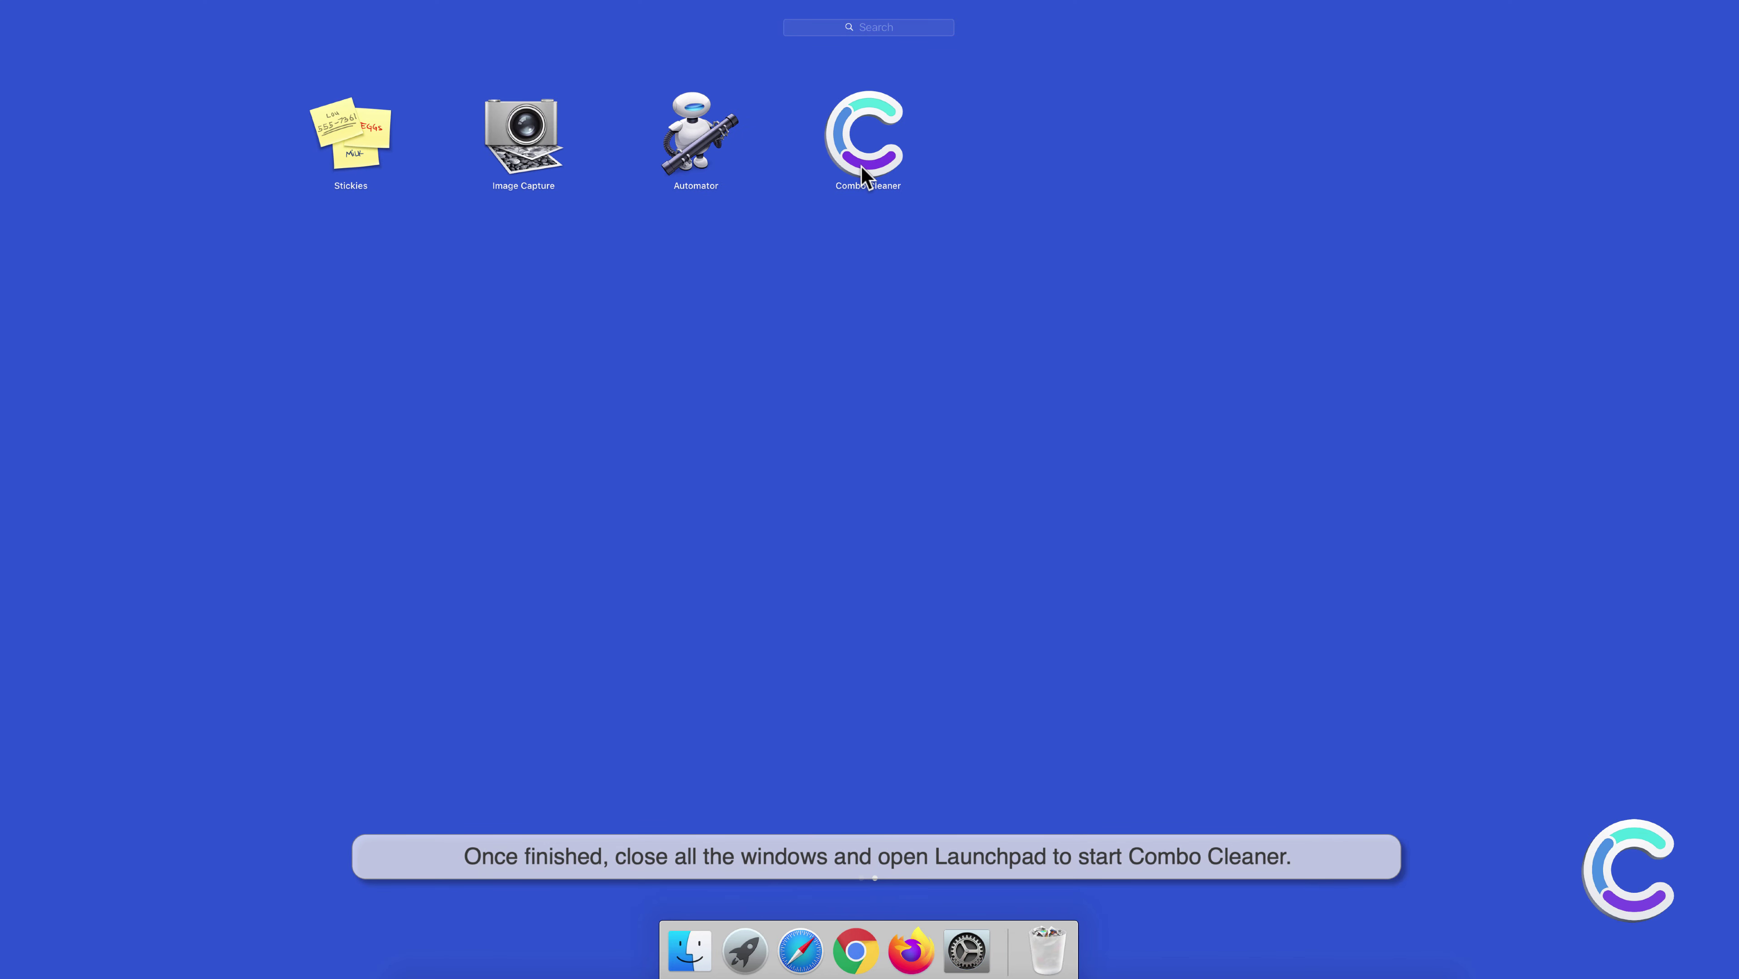
click(860, 164)
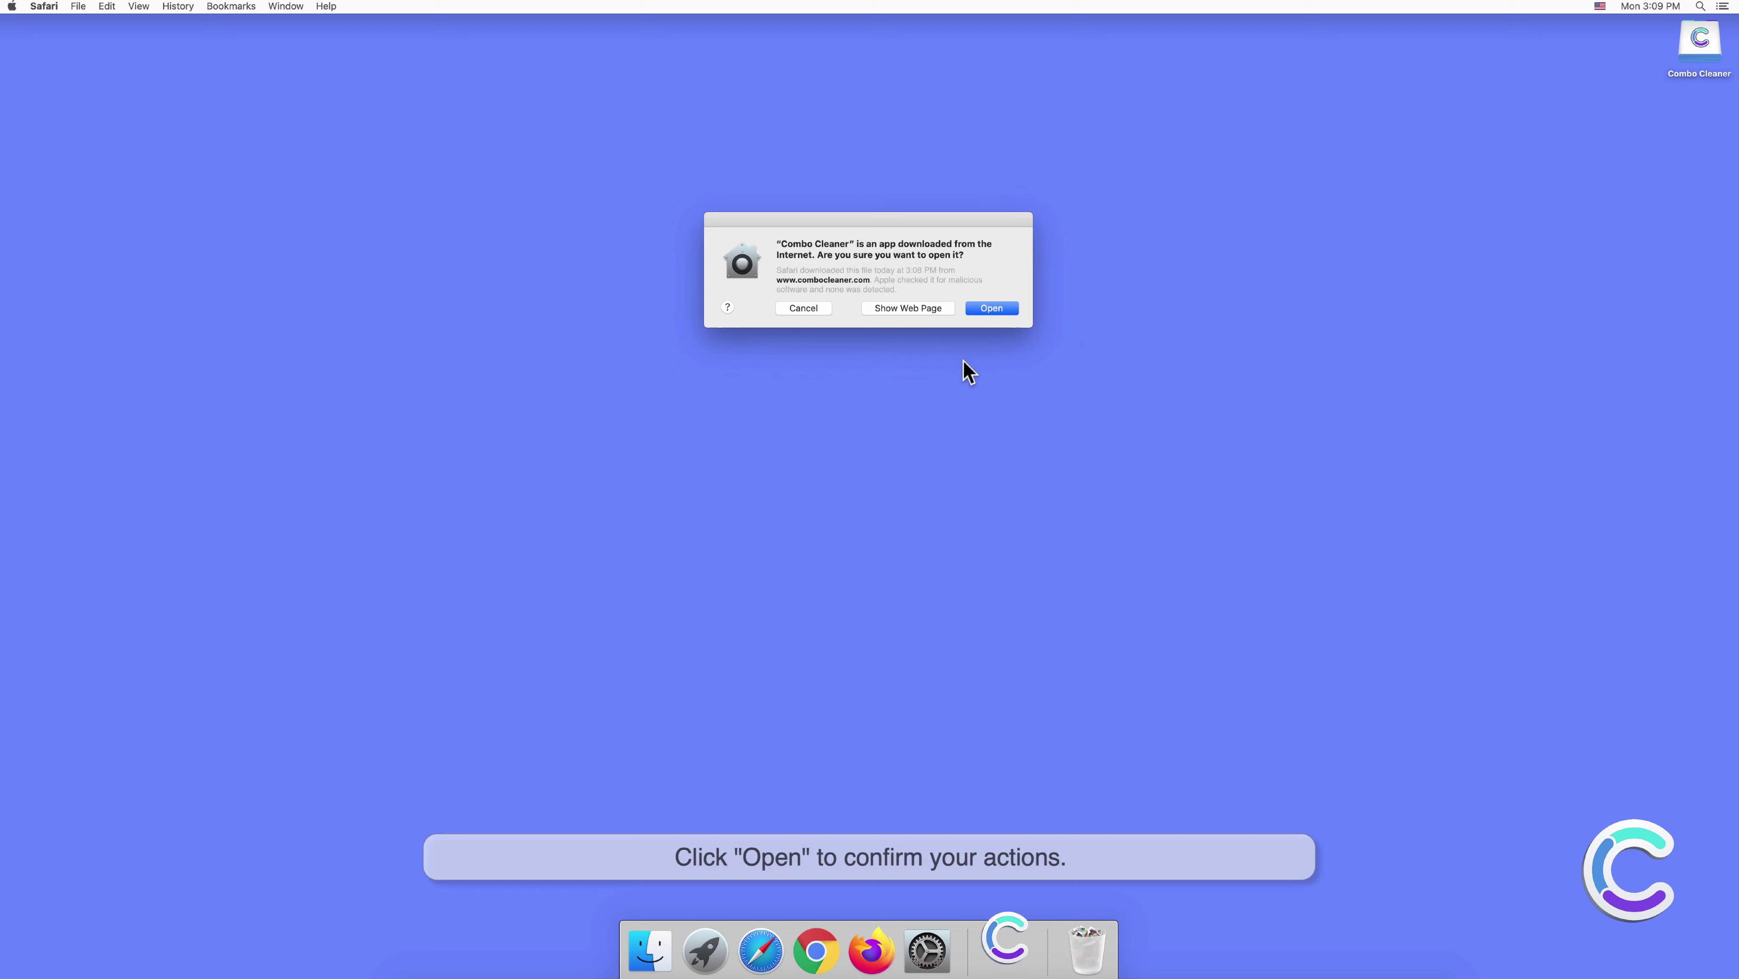
click(991, 308)
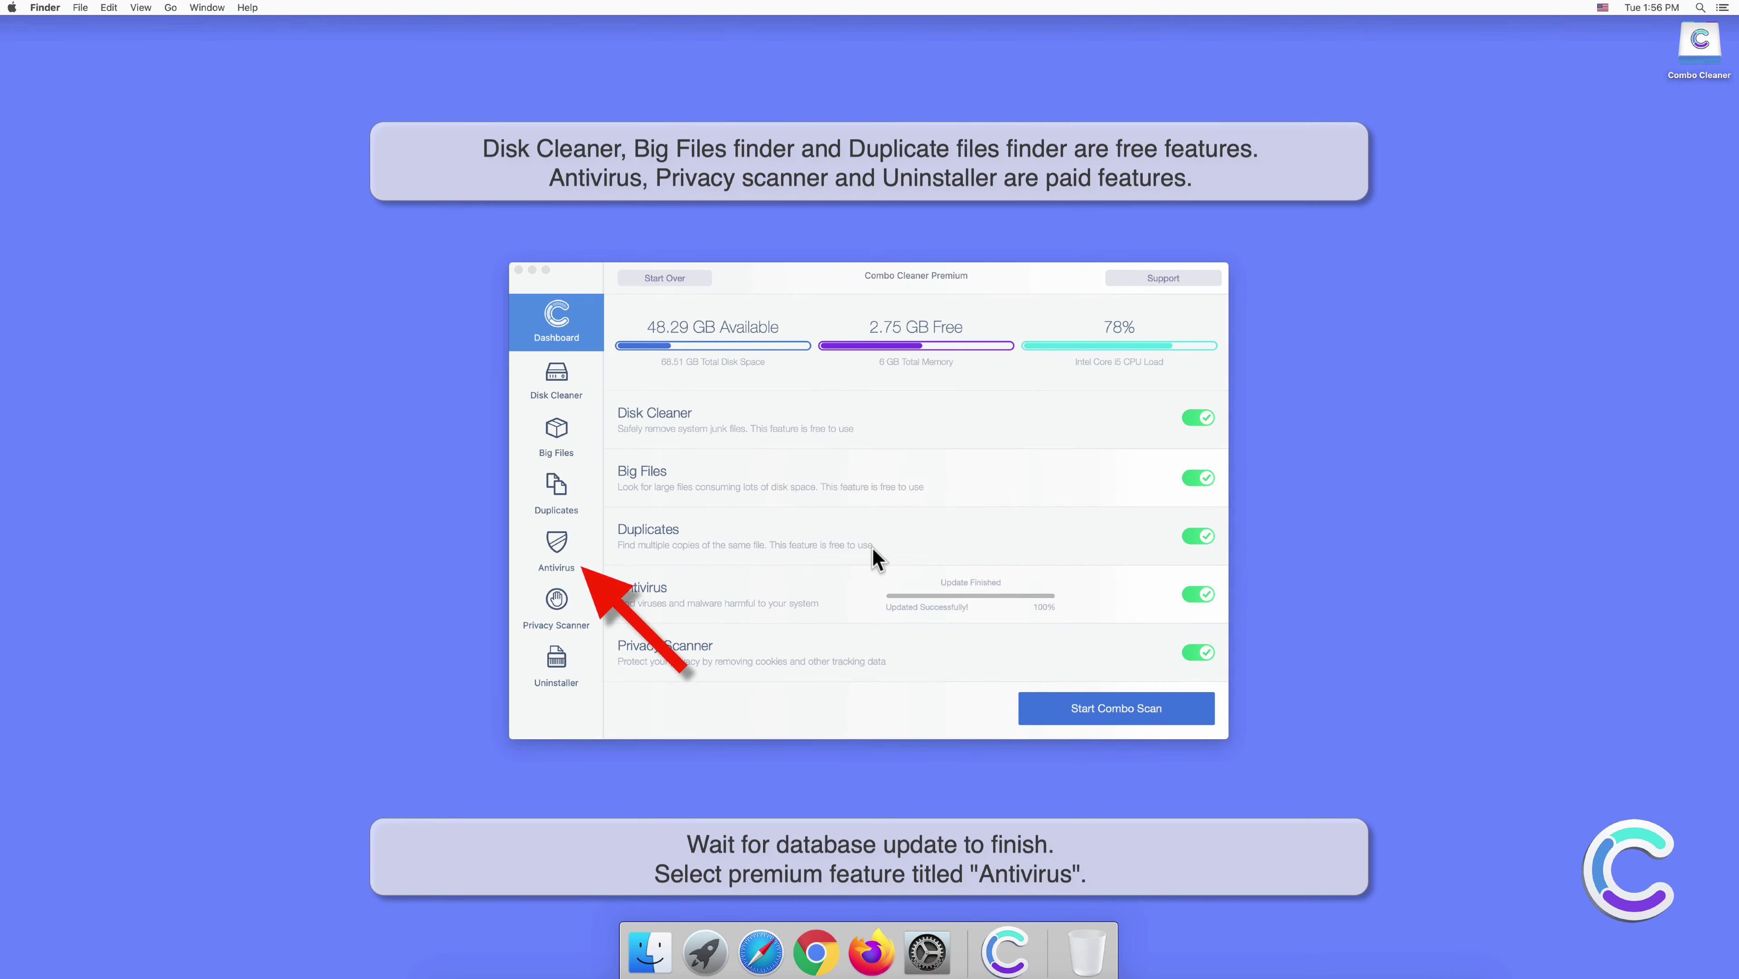
Run an Antivirus Full Scan, which detects 10 threats including Adware.MAC.AdLoad files and a hijacked-browser configuration.
click(559, 545)
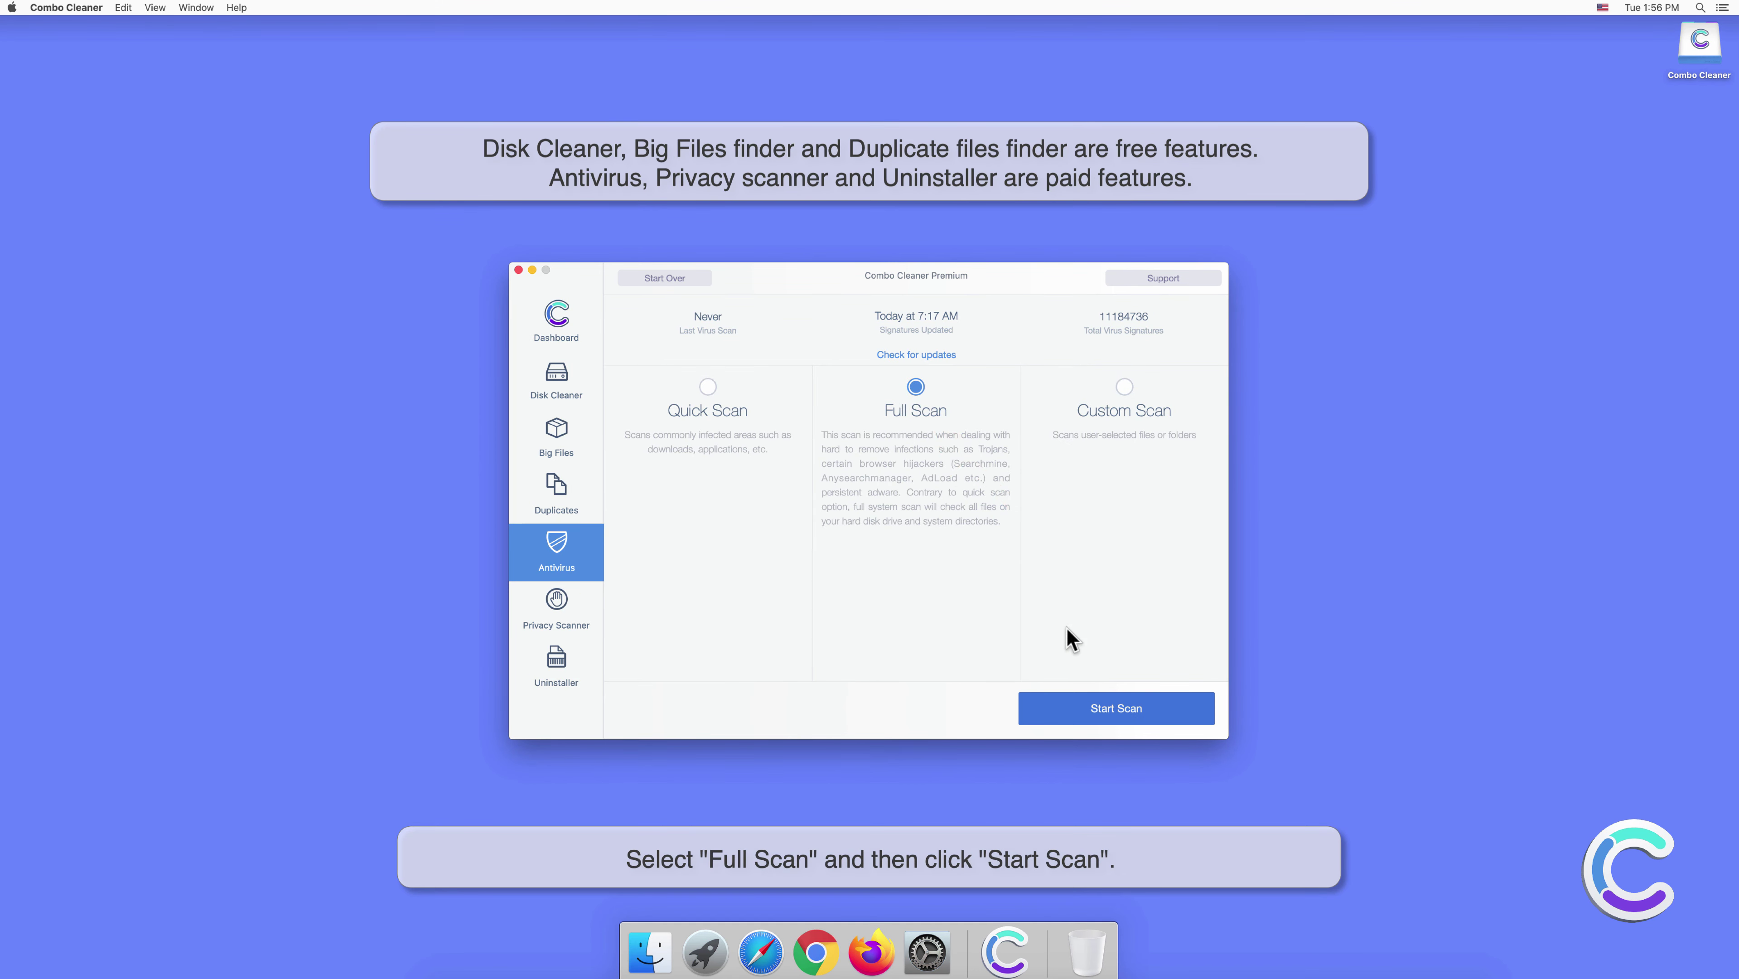
click(1124, 709)
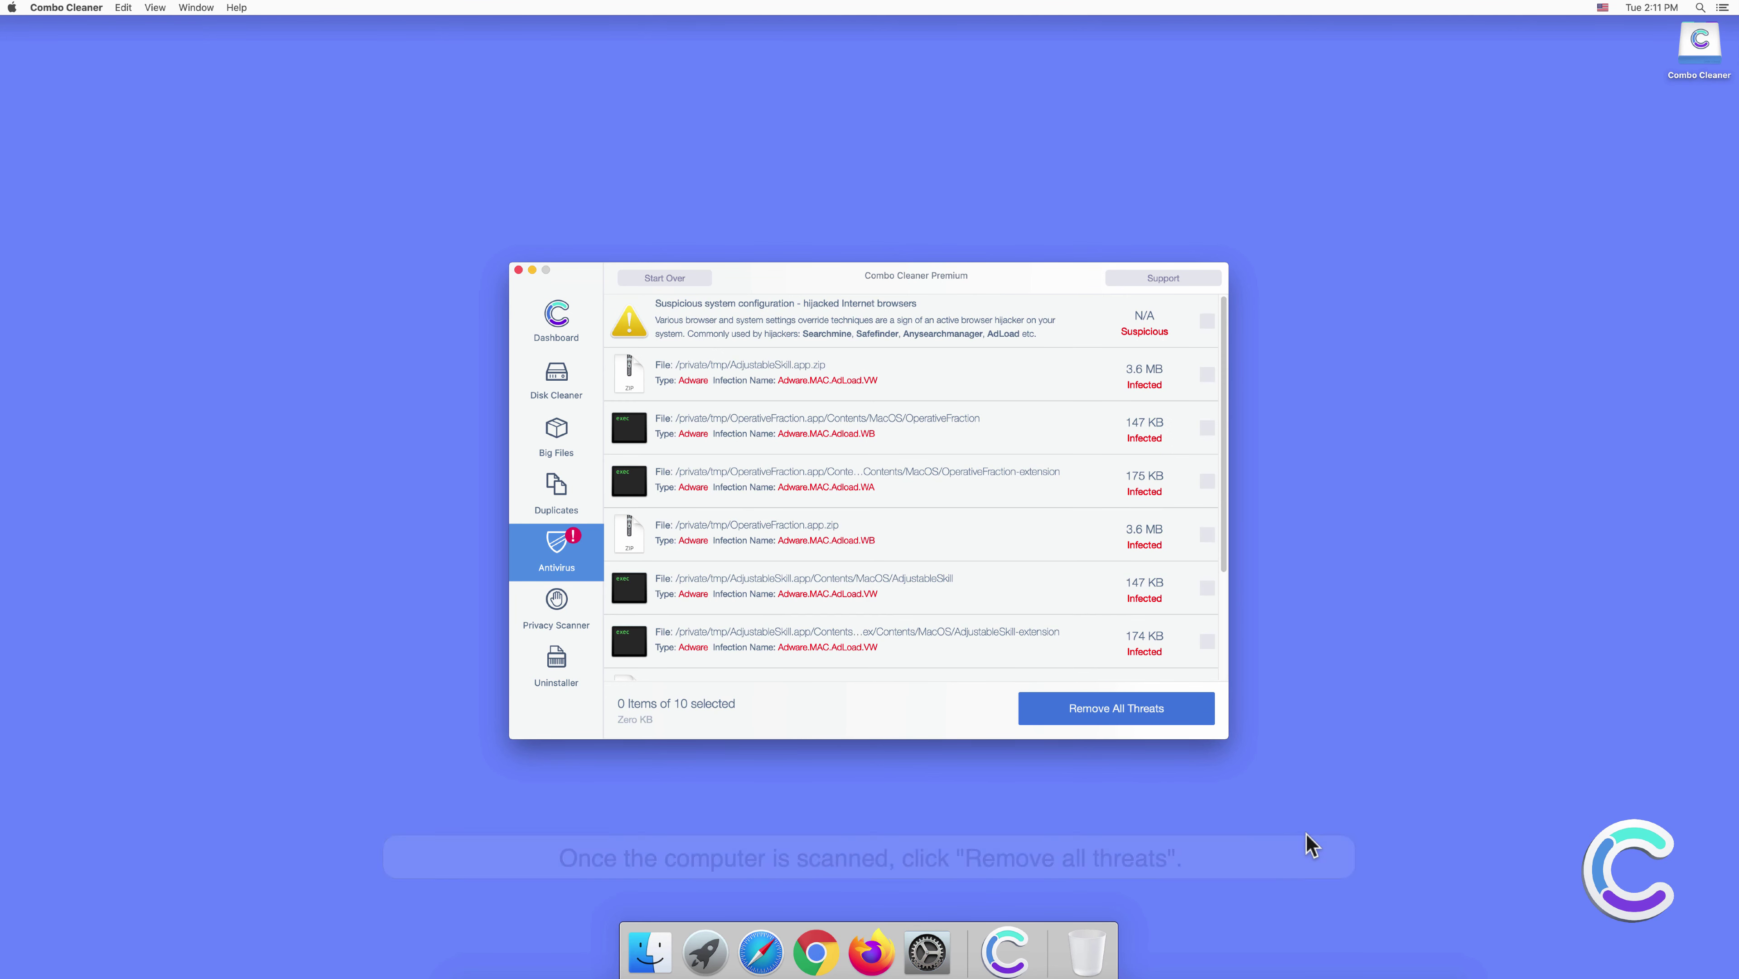
Remove all detected threats, authenticating with the administrator password, and accept restarting now.
click(1138, 716)
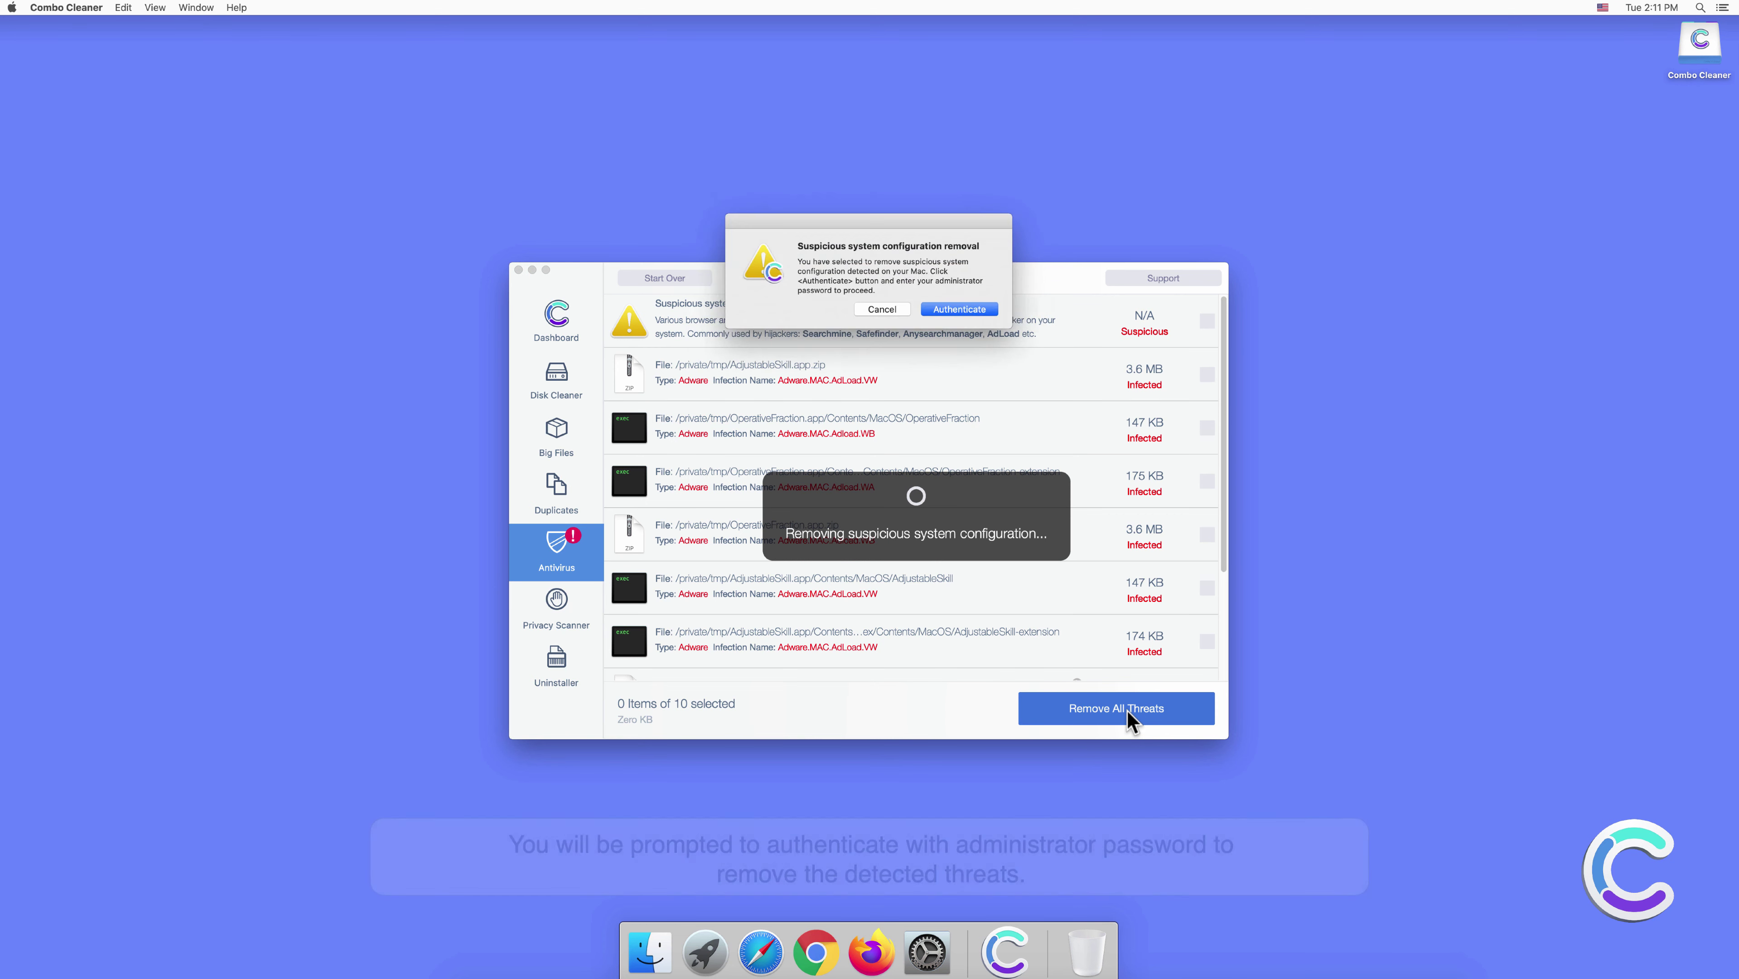
click(962, 309)
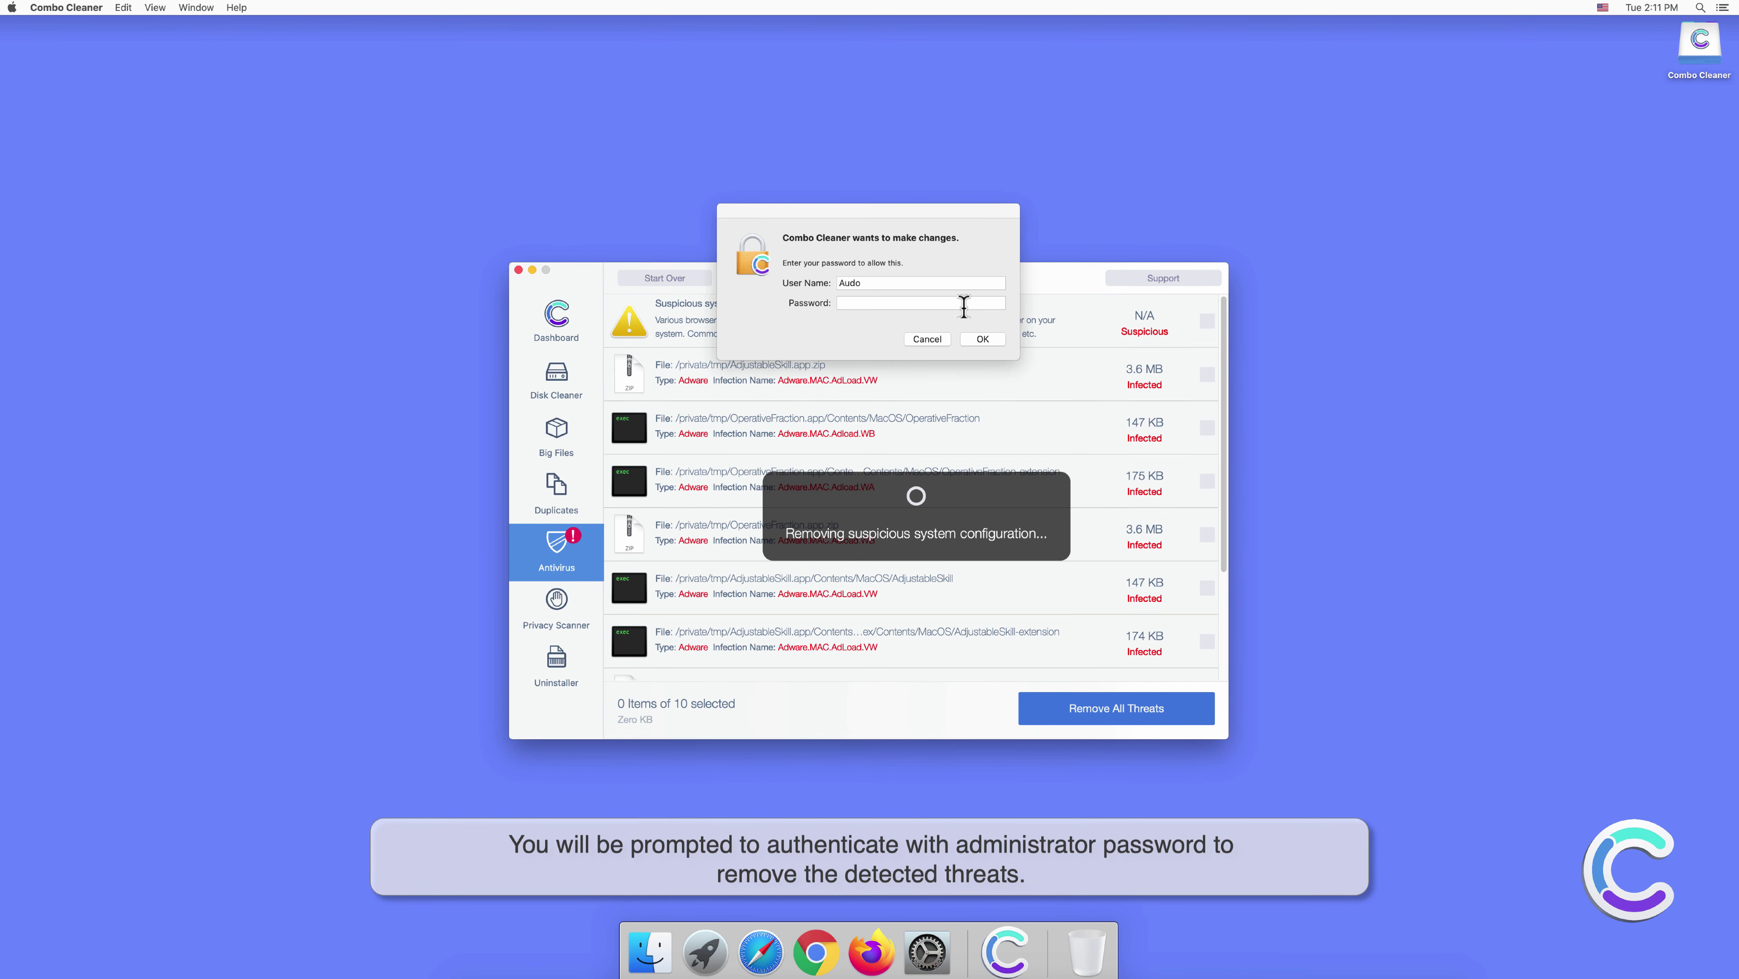
text(•••)
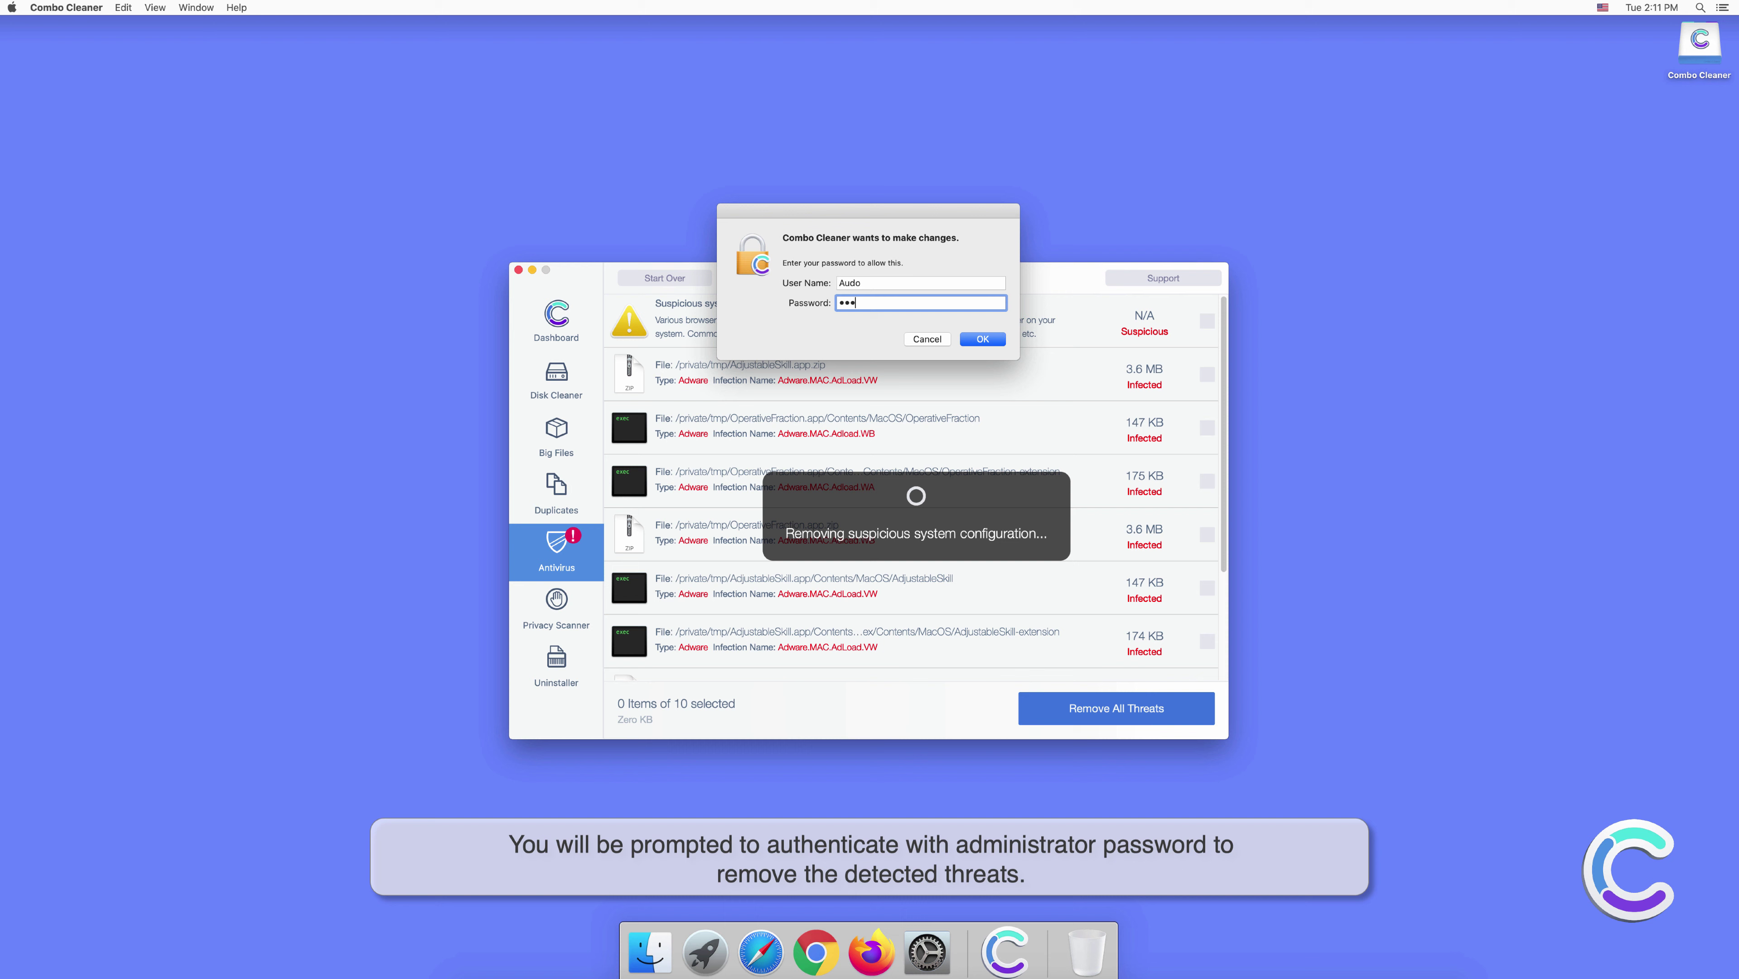
text(•••)
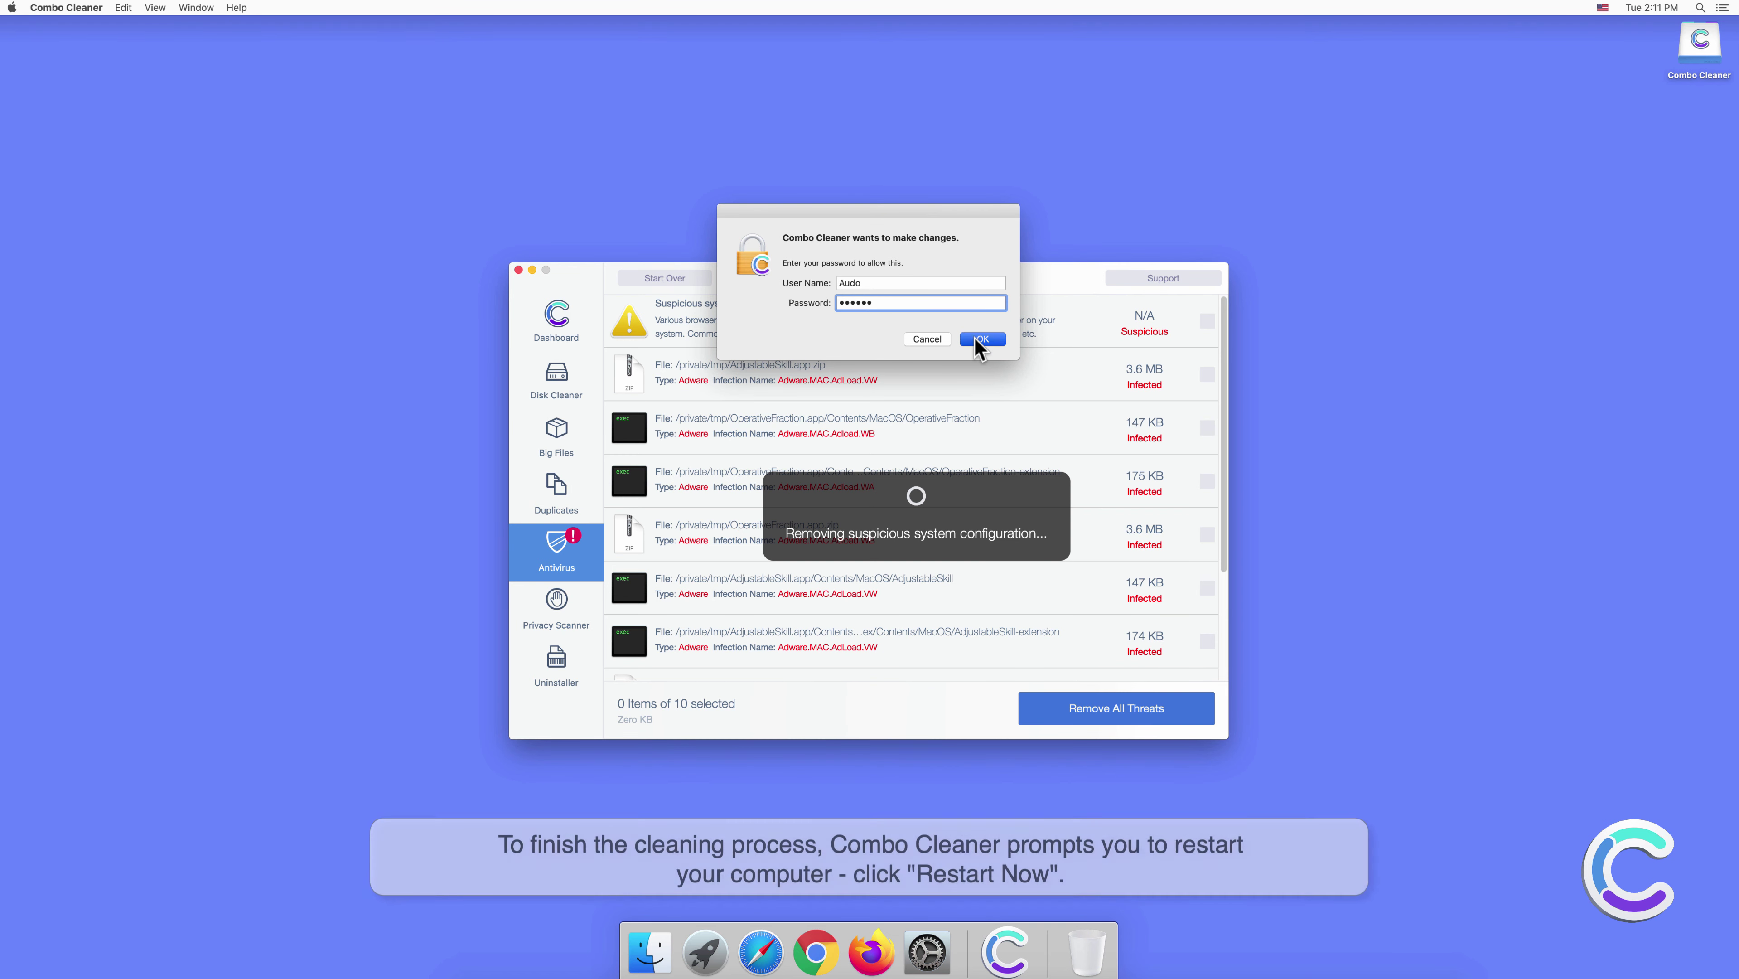
click(978, 338)
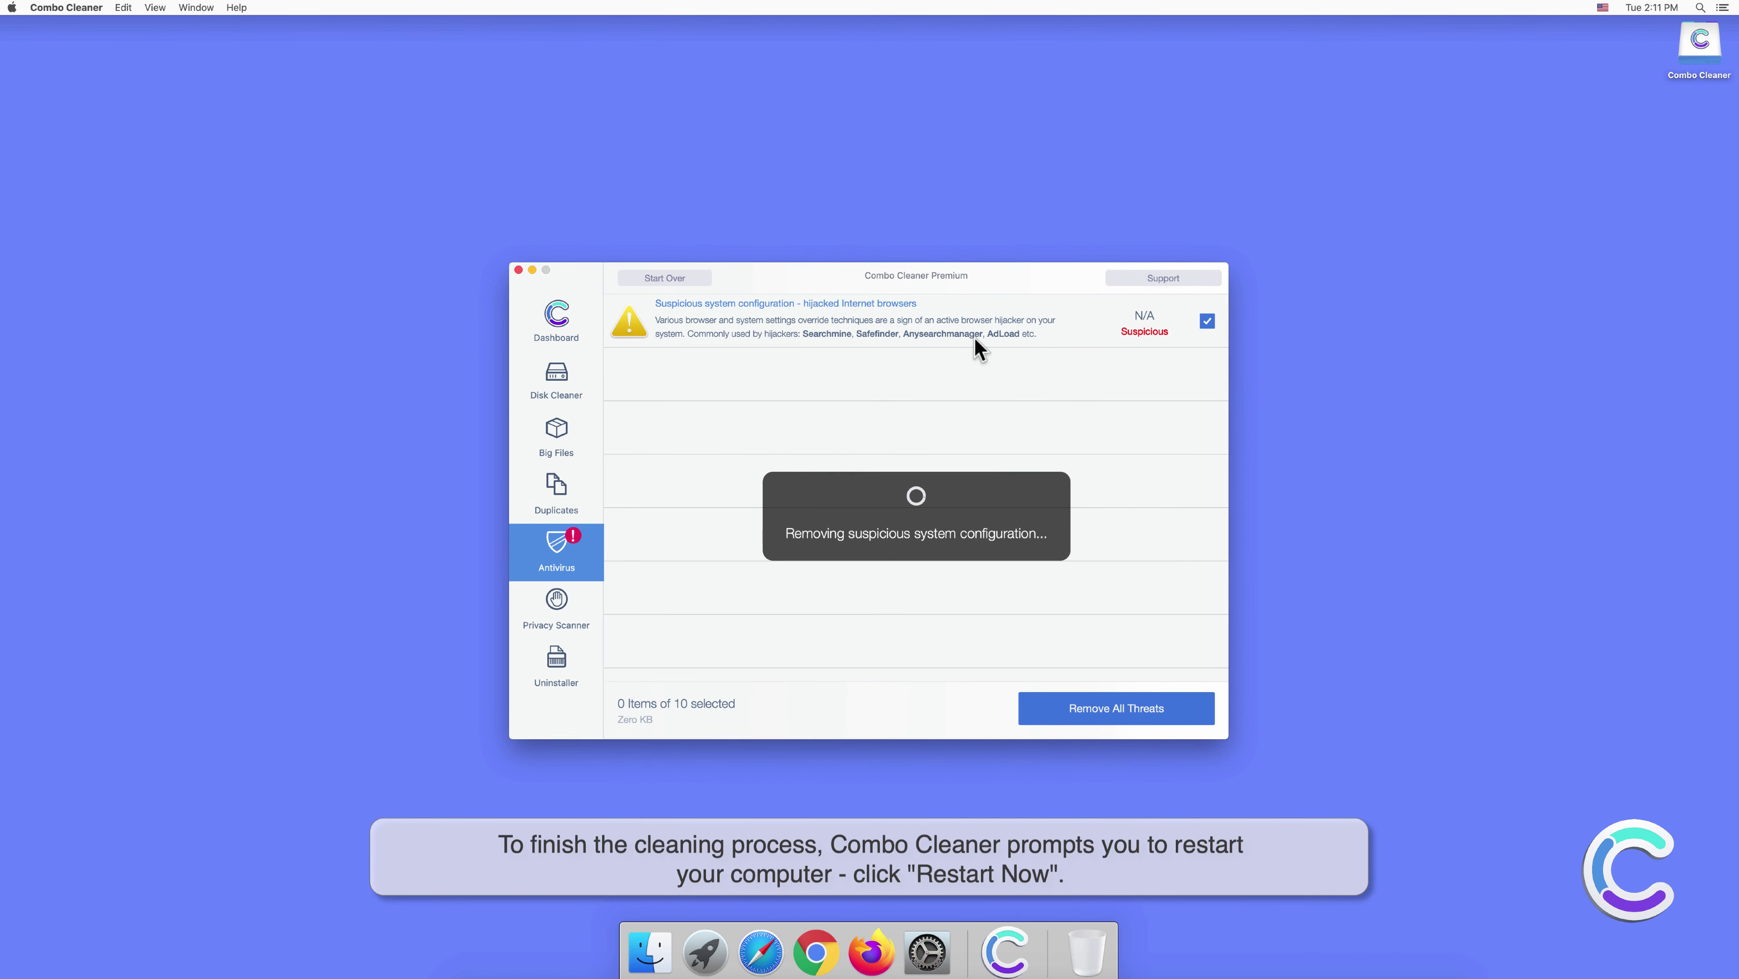
click(960, 302)
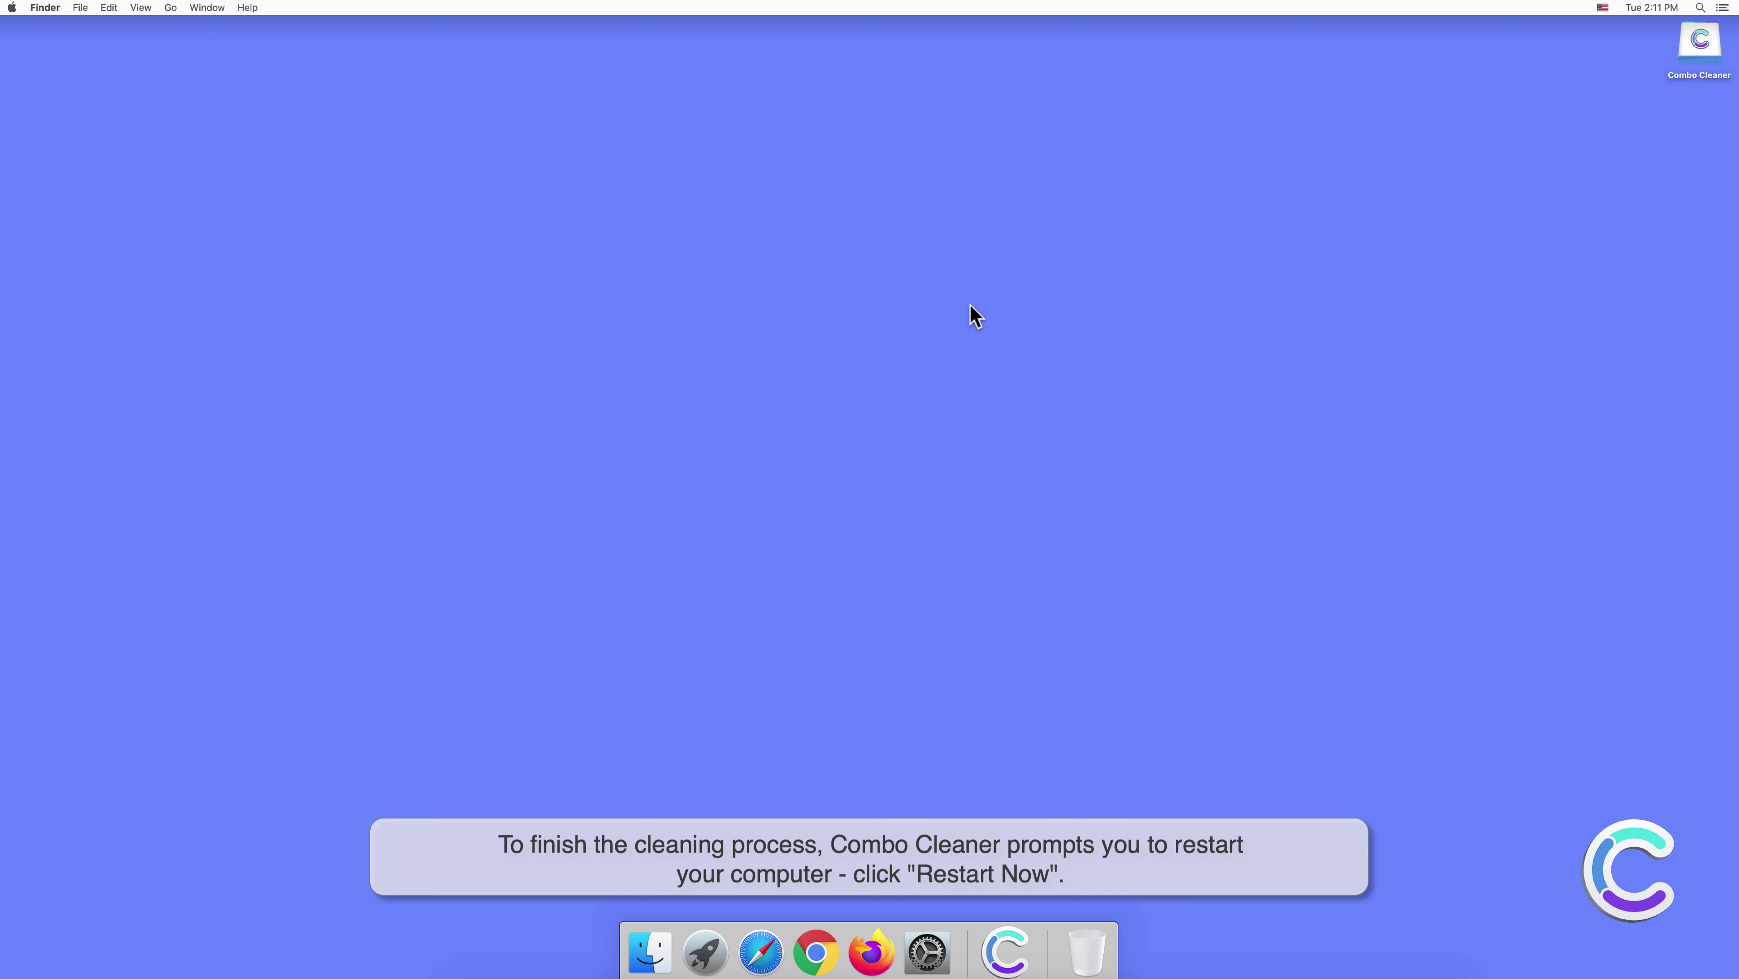